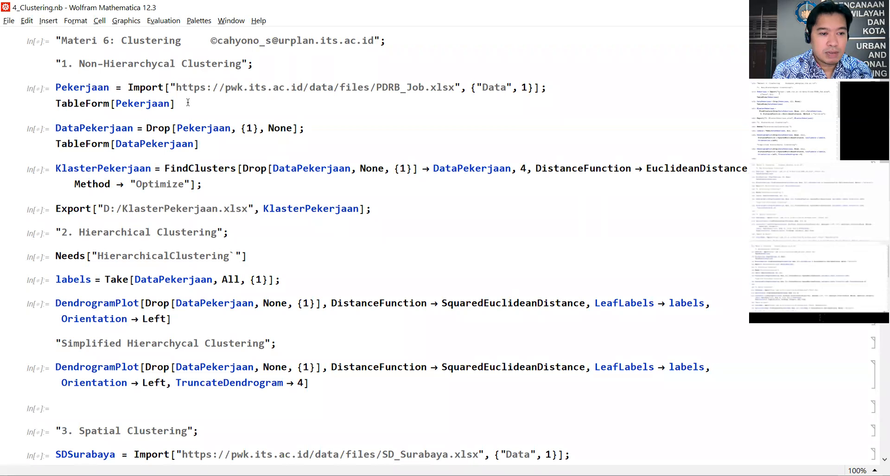
{"action": "key", "text": "Return"}
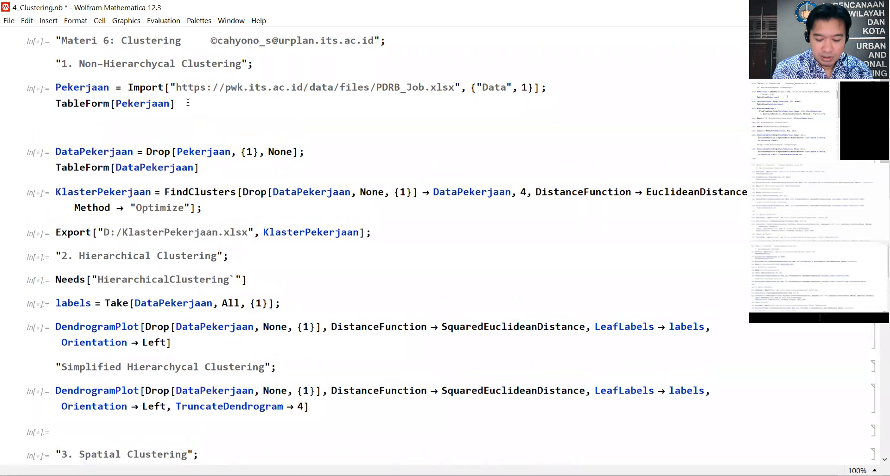
{"action": "key", "text": "Up"}
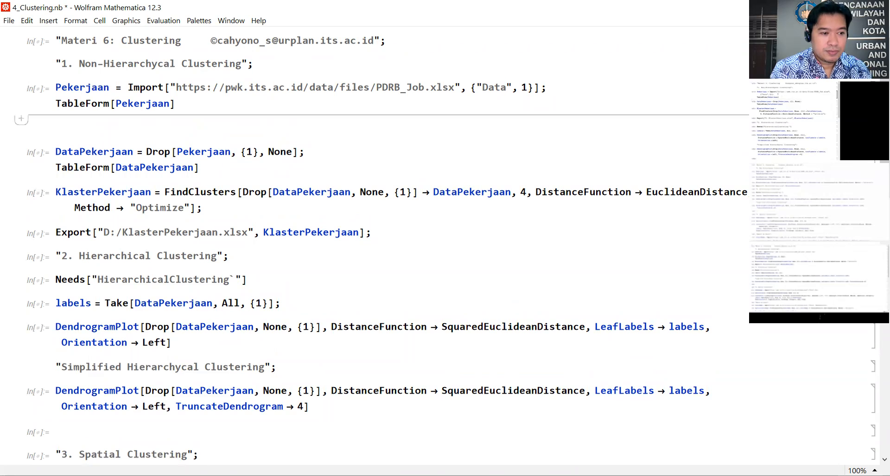
{"action": "left_click", "coordinate": [207, 101]}
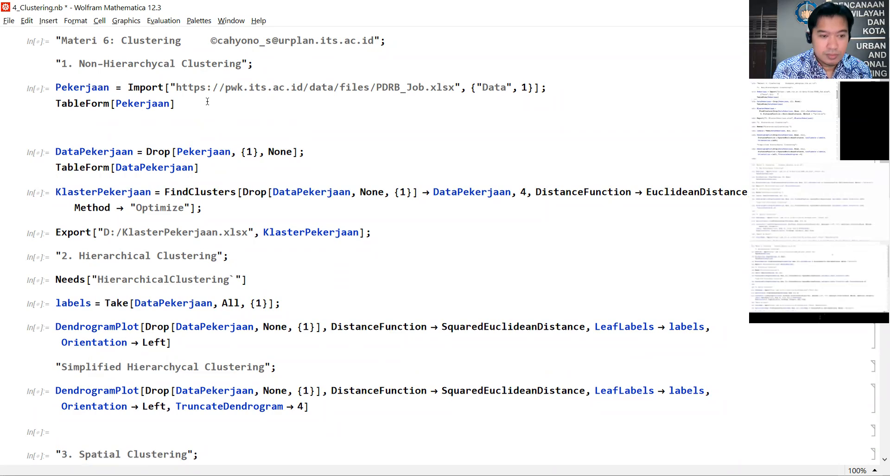
{"action": "key", "text": "Return"}
Step: Evaluate the cell that imports PDRB_Job.xlsx into Pekerjaan and review all columns of its table output
{"action": "left_click", "coordinate": [207, 102]}
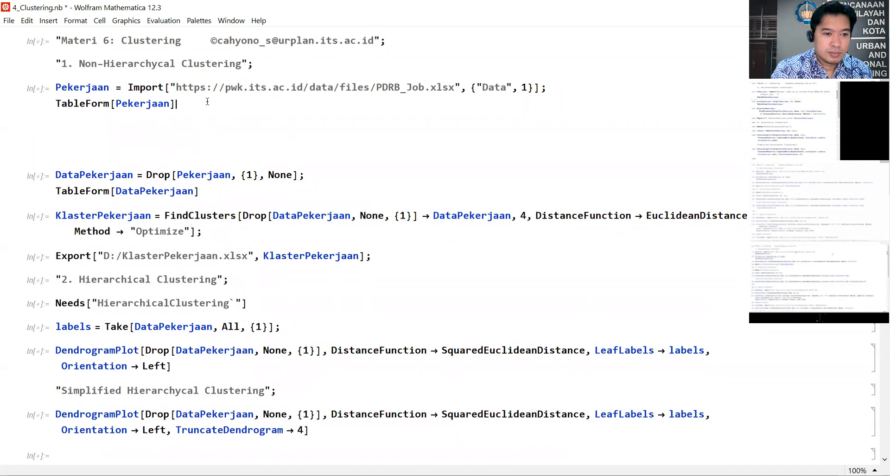
{"action": "key", "text": "shift+Return"}
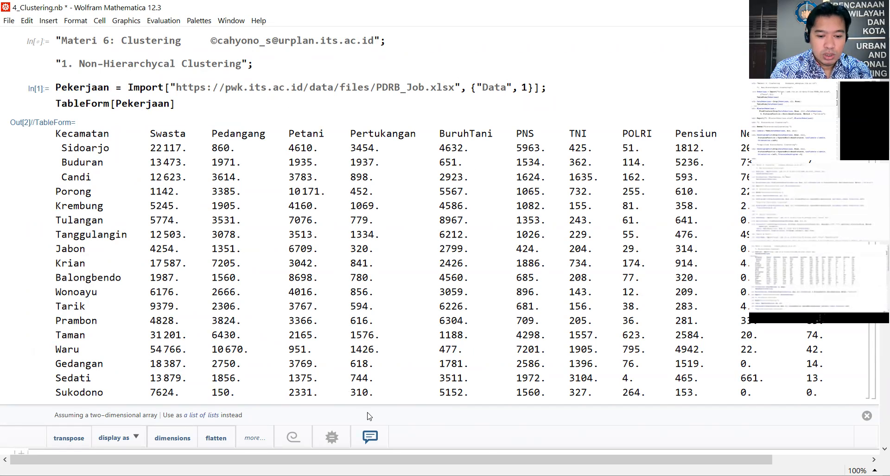
{"action": "left_click_drag", "start_coordinate": [404, 459], "coordinate": [501, 459]}
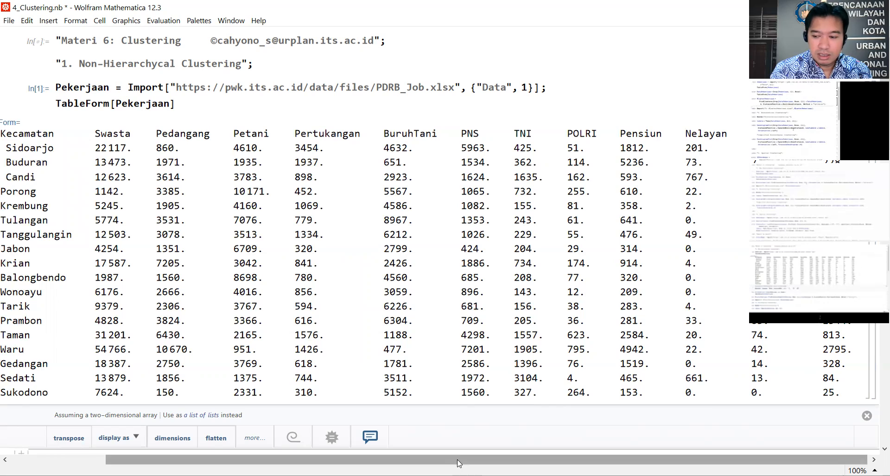
{"action": "left_click_drag", "start_coordinate": [547, 464], "coordinate": [450, 463]}
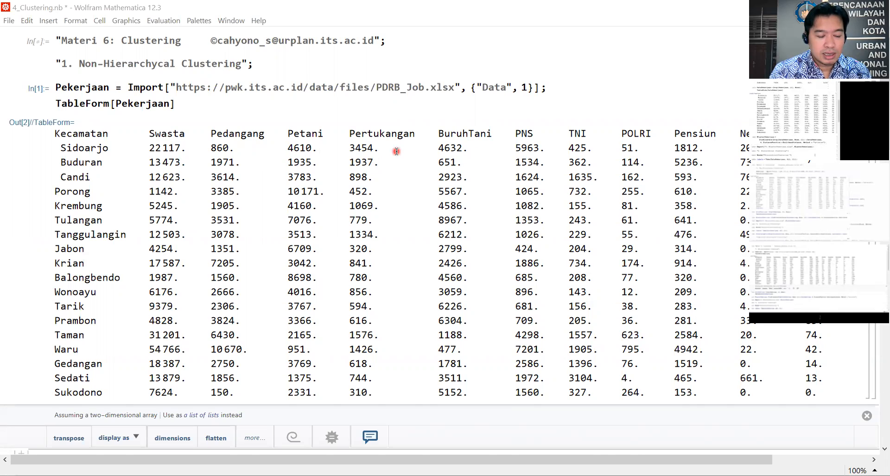
Step: Delete the surplus blank cell directly above the DataPekerjaan cell
{"action": "scroll", "coordinate": [396, 152], "scroll_direction": "down", "scroll_amount": 3}
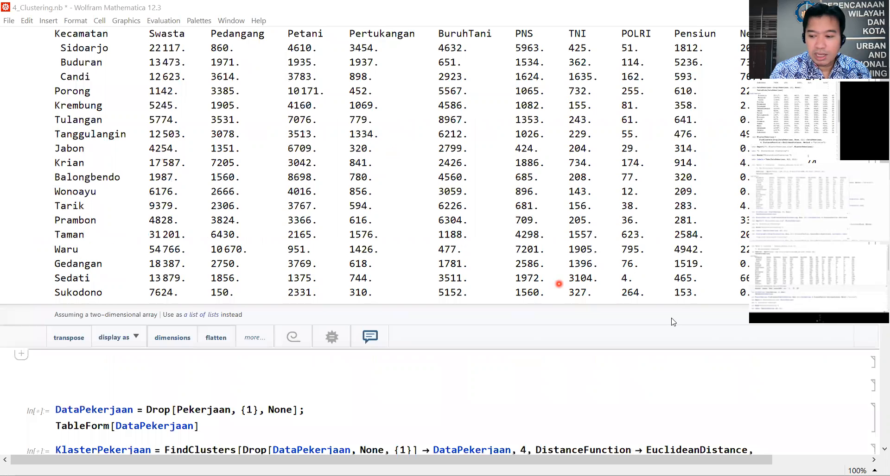
{"action": "left_click", "coordinate": [873, 382]}
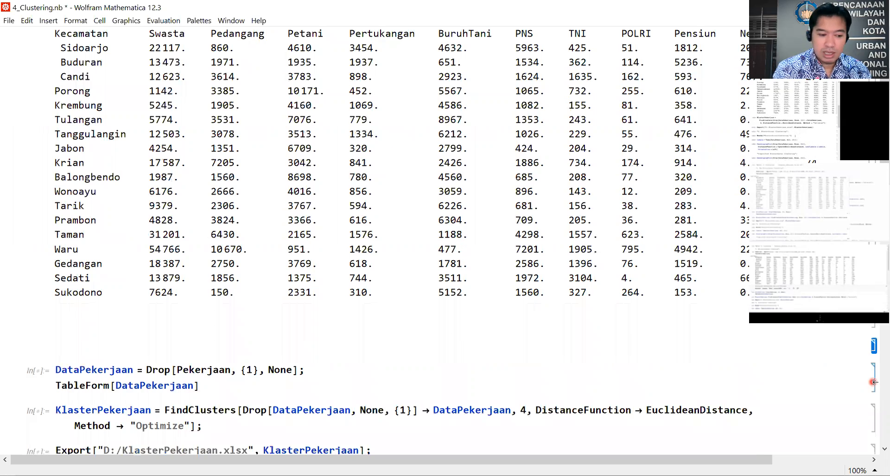
{"action": "key", "text": "Delete"}
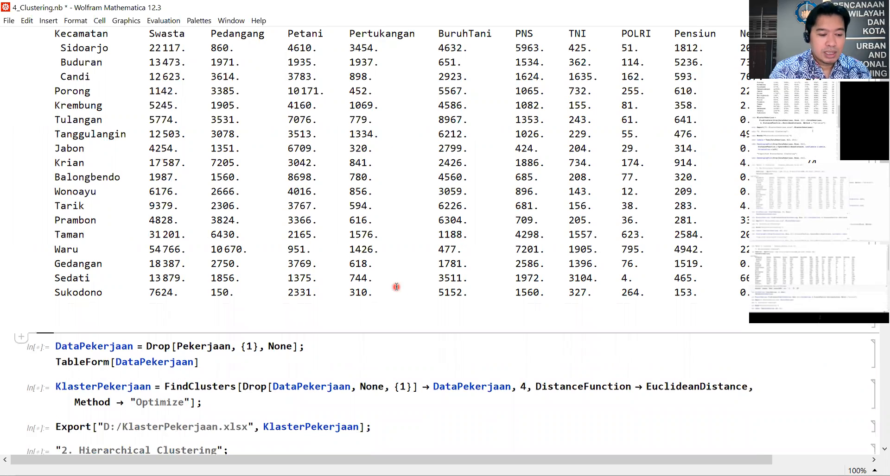
{"action": "scroll", "coordinate": [170, 252], "scroll_direction": "up", "scroll_amount": 3}
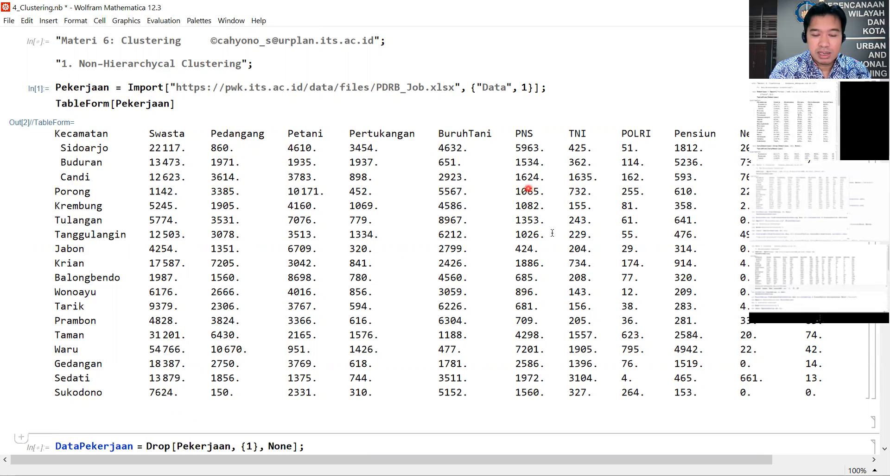
Step: Remove the semicolon after the DataPekerjaan Drop expression, evaluate the cell and compare its output with the Pekerjaan table
{"action": "scroll", "coordinate": [321, 236], "scroll_direction": "down", "scroll_amount": 5}
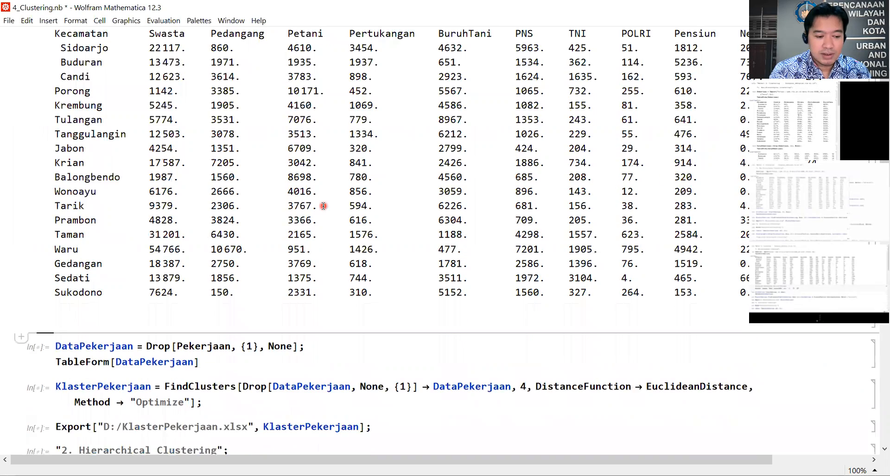
{"action": "left_click", "coordinate": [314, 246]}
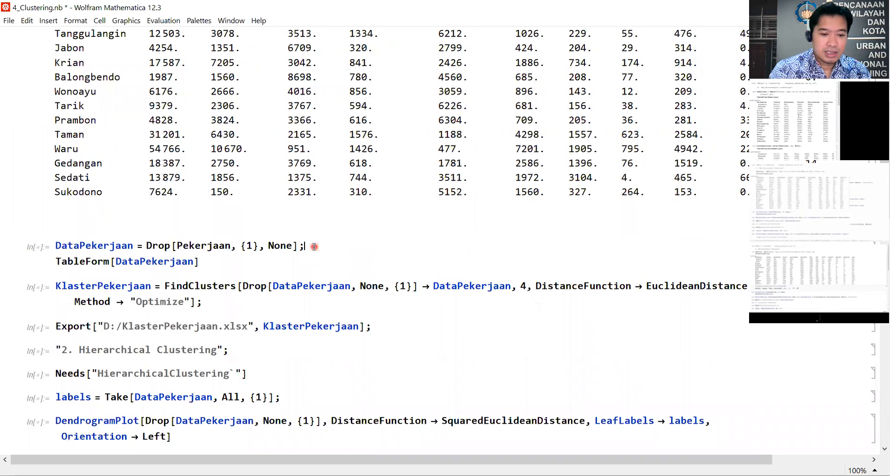
{"action": "key", "text": "BackSpace"}
{"action": "left_click", "coordinate": [302, 261]}
{"action": "key", "text": "shift+Return"}
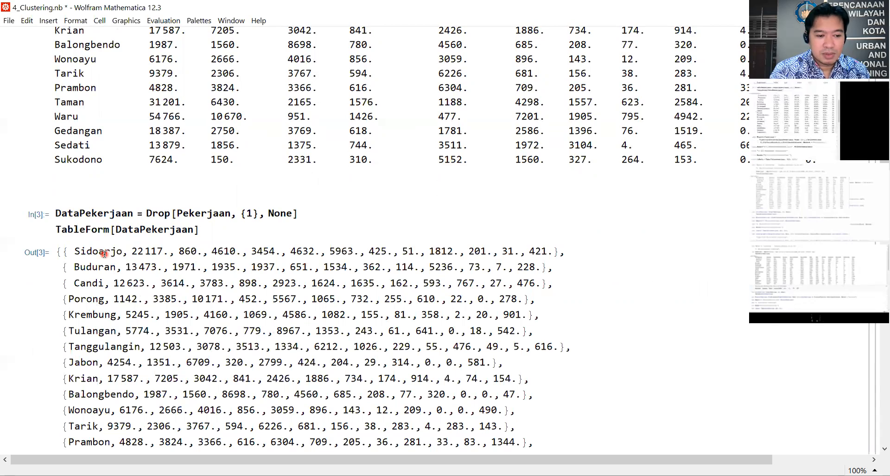
{"action": "scroll", "coordinate": [105, 254], "scroll_direction": "up", "scroll_amount": 5}
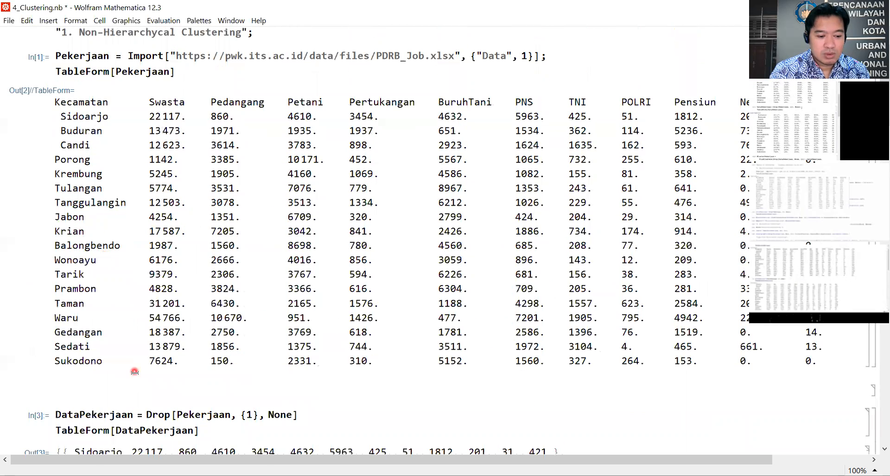
{"action": "scroll", "coordinate": [135, 372], "scroll_direction": "down", "scroll_amount": 2}
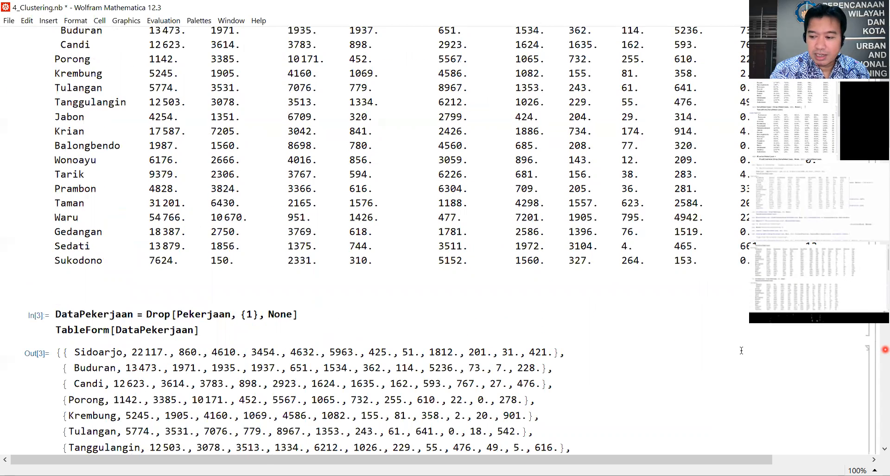
Step: Delete both the raw list output and the table output of the DataPekerjaan cell
{"action": "left_click", "coordinate": [868, 381]}
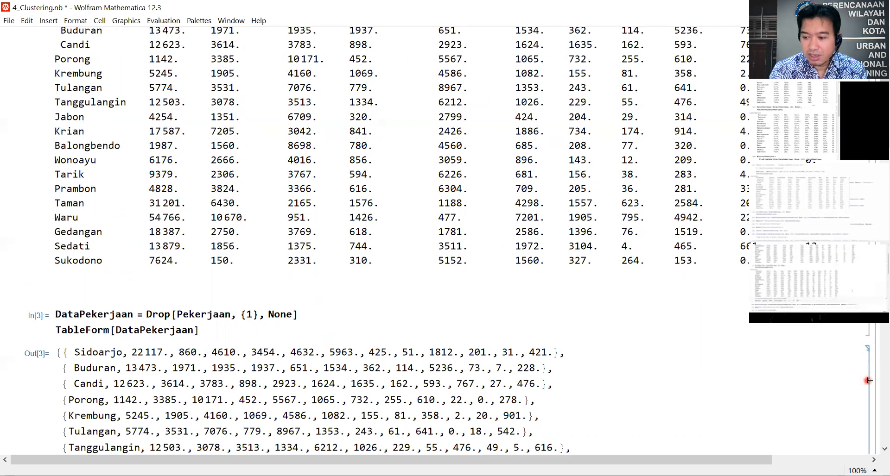
{"action": "key", "text": "Delete"}
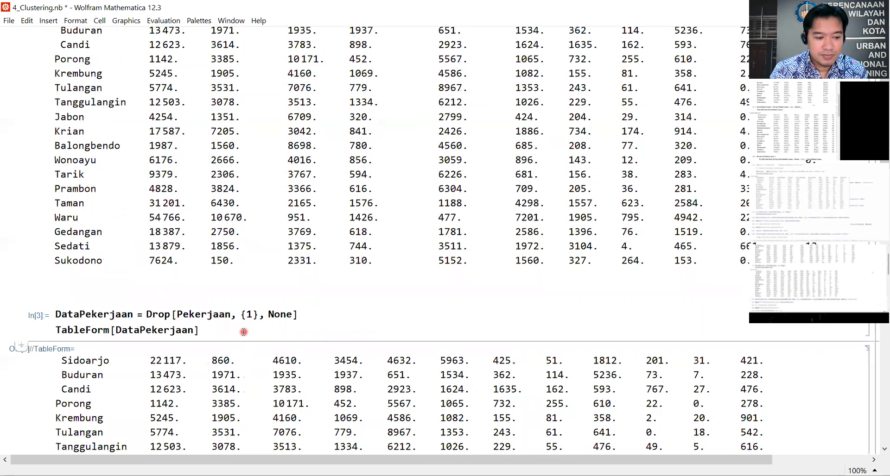
{"action": "scroll", "coordinate": [265, 332], "scroll_direction": "down", "scroll_amount": 2}
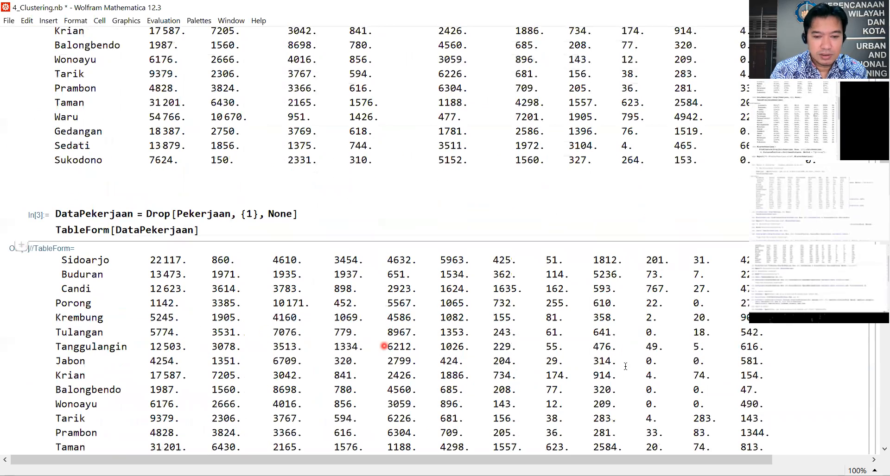
{"action": "left_click", "coordinate": [868, 383]}
{"action": "key", "text": "Delete"}
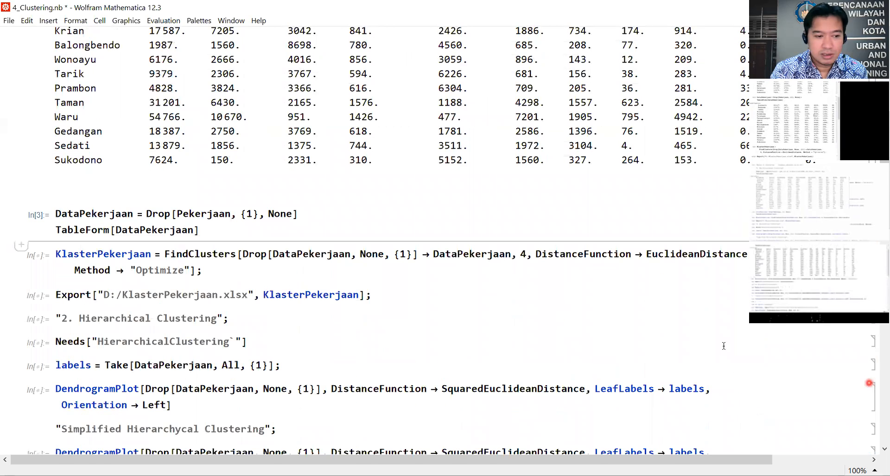
Step: End the DataPekerjaan Drop expression with a semicolon and evaluate the cell to display the table
{"action": "left_click", "coordinate": [304, 216]}
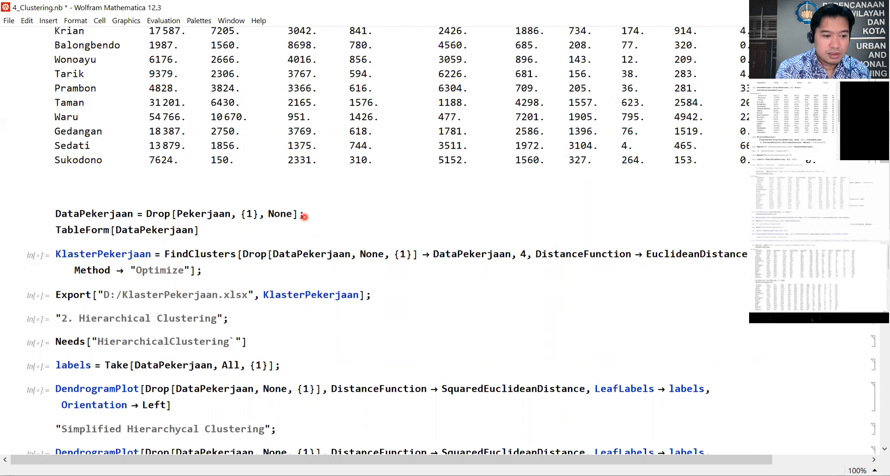
{"action": "key", "text": "shift+Return"}
{"action": "left_click", "coordinate": [235, 233]}
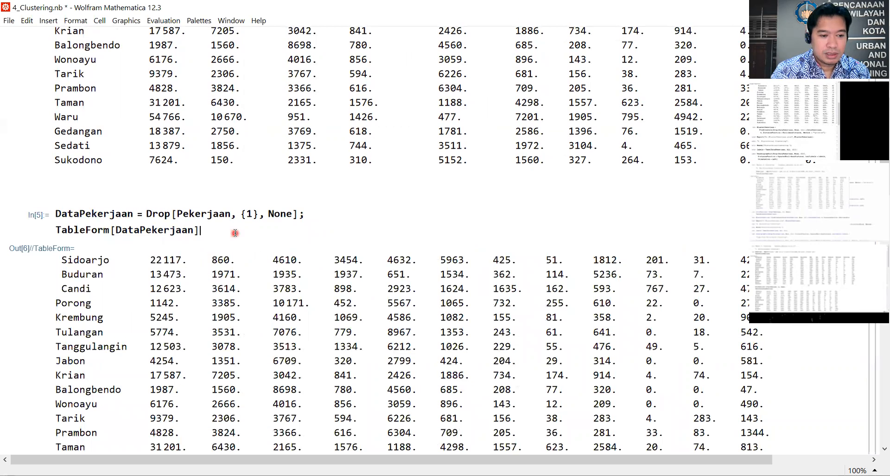
Step: Examine the header-free DataPekerjaan table alongside the FindClusters expression that drops its first column
{"action": "scroll", "coordinate": [235, 233], "scroll_direction": "down", "scroll_amount": 5}
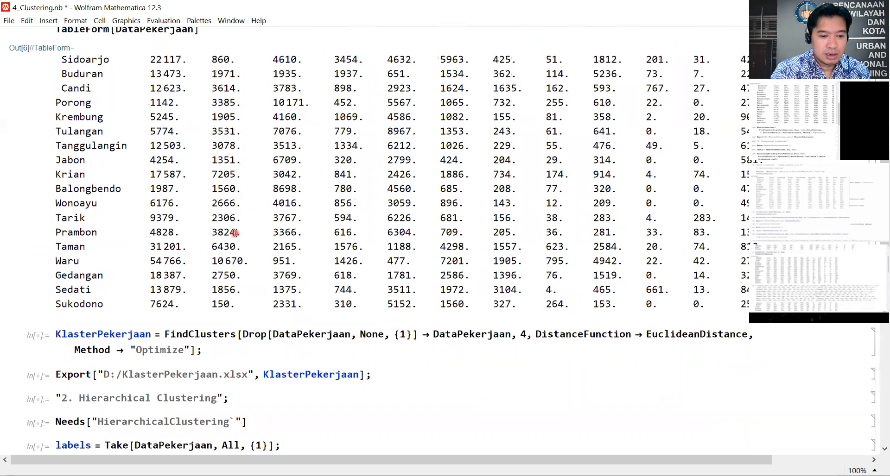
{"action": "scroll", "coordinate": [234, 233], "scroll_direction": "up", "scroll_amount": 3}
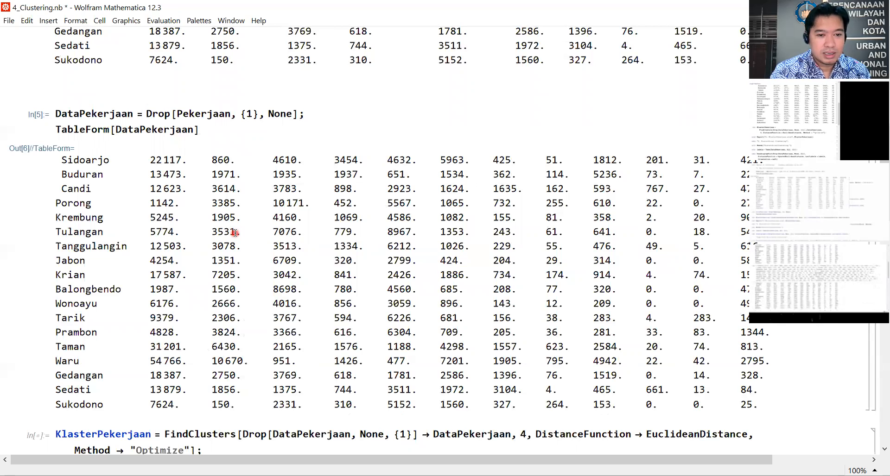
{"action": "scroll", "coordinate": [235, 233], "scroll_direction": "up", "scroll_amount": 3}
{"action": "scroll", "coordinate": [235, 233], "scroll_direction": "down", "scroll_amount": 6}
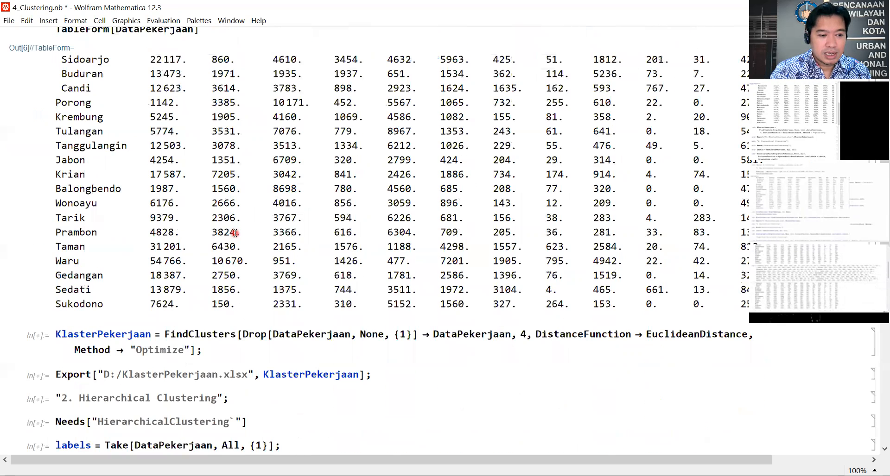
{"action": "scroll", "coordinate": [235, 233], "scroll_direction": "up", "scroll_amount": 6}
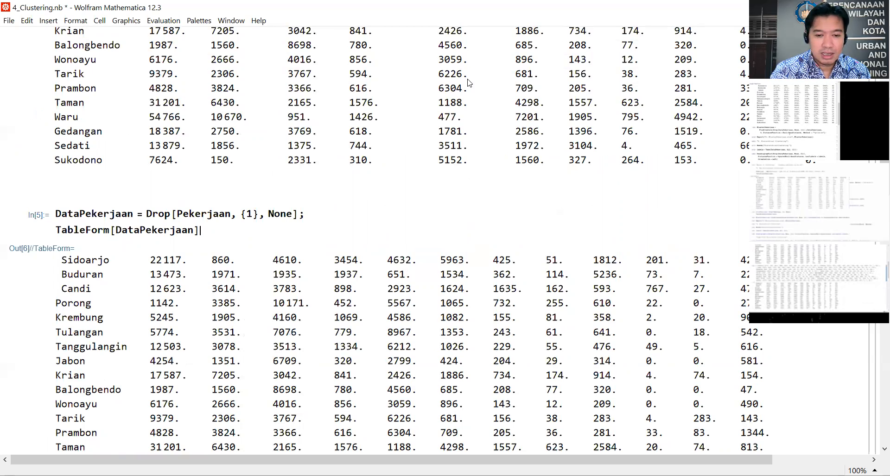
{"action": "scroll", "coordinate": [468, 83], "scroll_direction": "down", "scroll_amount": 9}
{"action": "left_click", "coordinate": [192, 234]}
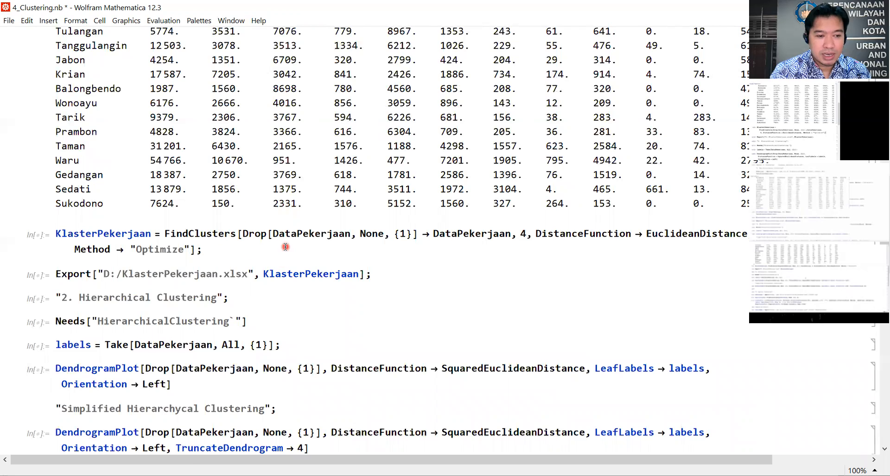
{"action": "scroll", "coordinate": [285, 247], "scroll_direction": "up", "scroll_amount": 5}
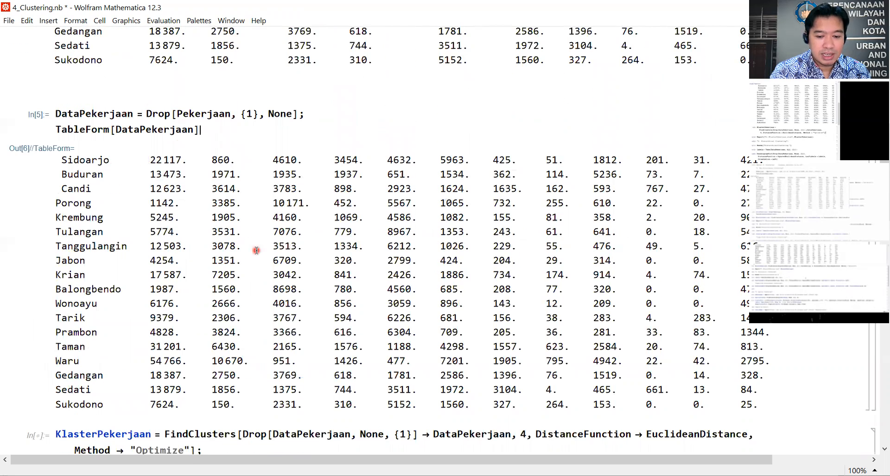
{"action": "scroll", "coordinate": [257, 250], "scroll_direction": "down", "scroll_amount": 5}
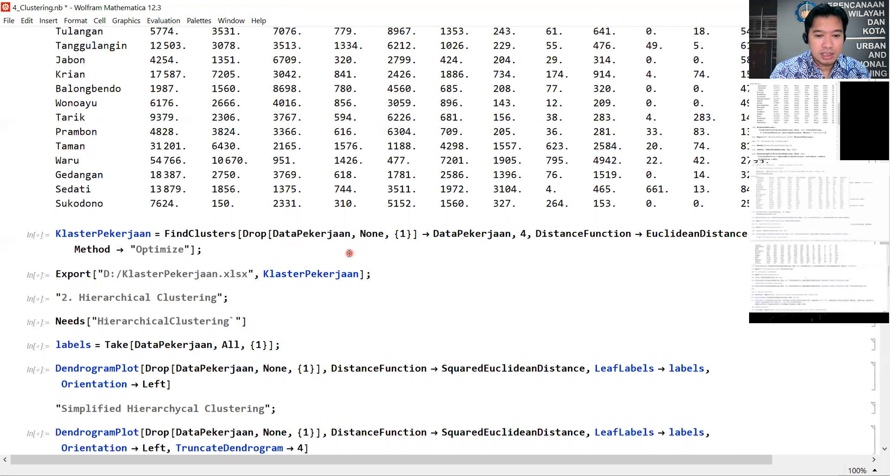
{"action": "scroll", "coordinate": [349, 253], "scroll_direction": "up", "scroll_amount": 5}
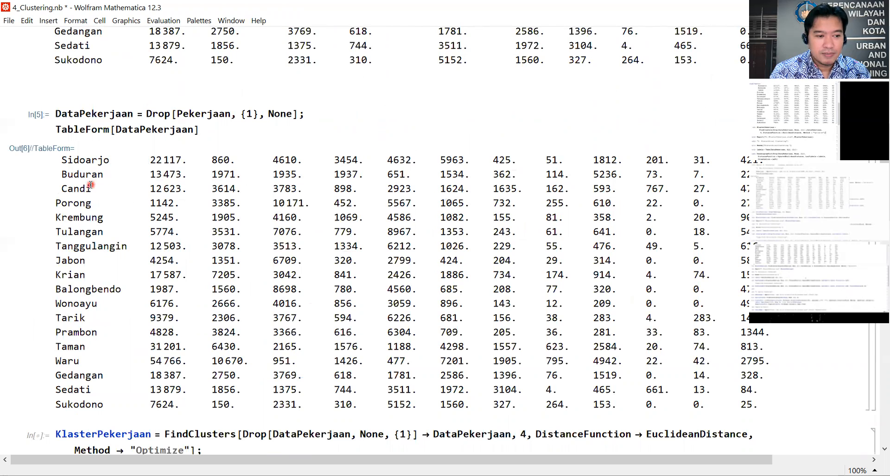
Step: Set the number of clusters in the KlasterPekerjaan FindClusters expression to 5 and evaluate the cell
{"action": "scroll", "coordinate": [91, 184], "scroll_direction": "down", "scroll_amount": 3}
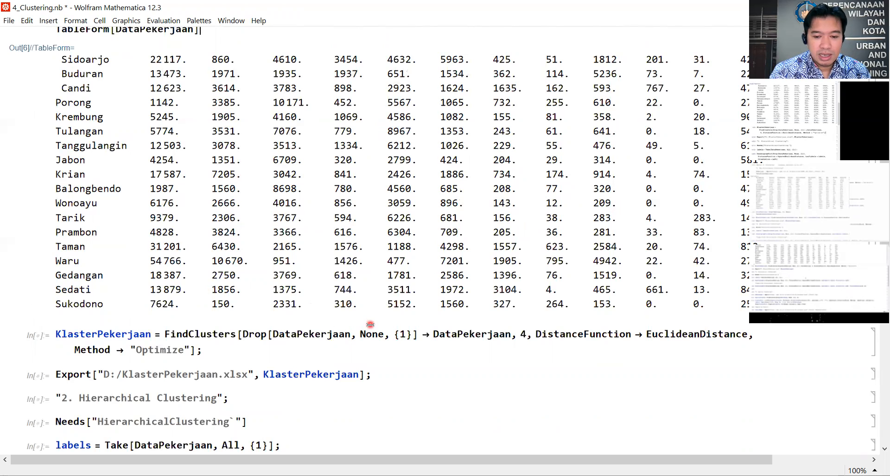
{"action": "double_click", "coordinate": [523, 335]}
{"action": "type", "text": "5"}
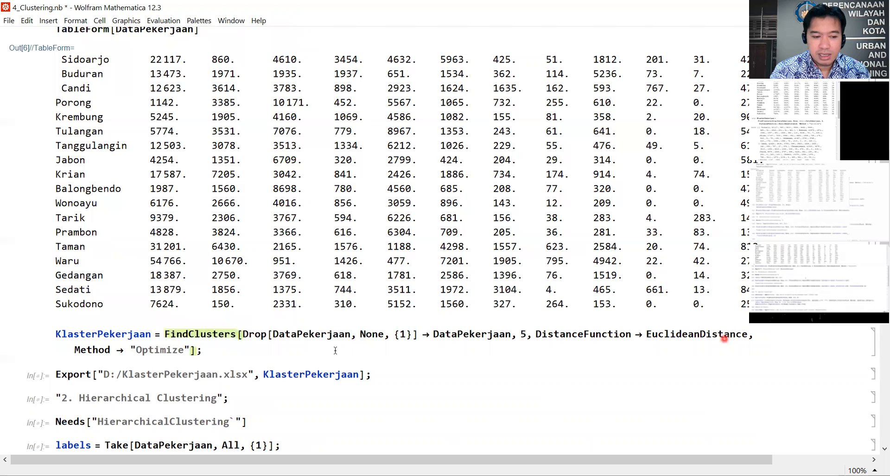
{"action": "left_click", "coordinate": [202, 352]}
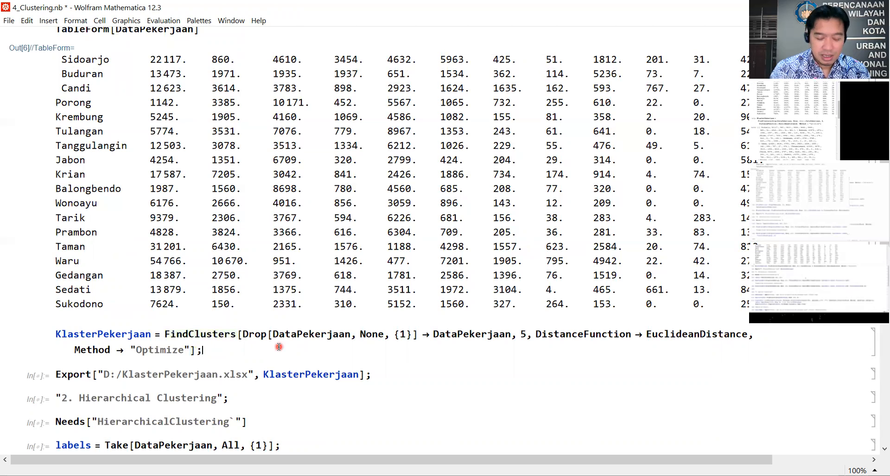
{"action": "key", "text": "shift+Return"}
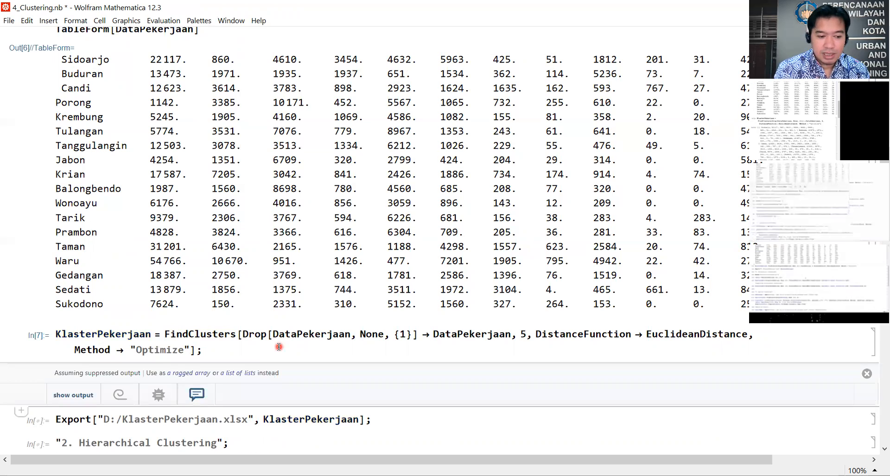
{"action": "left_click", "coordinate": [279, 348]}
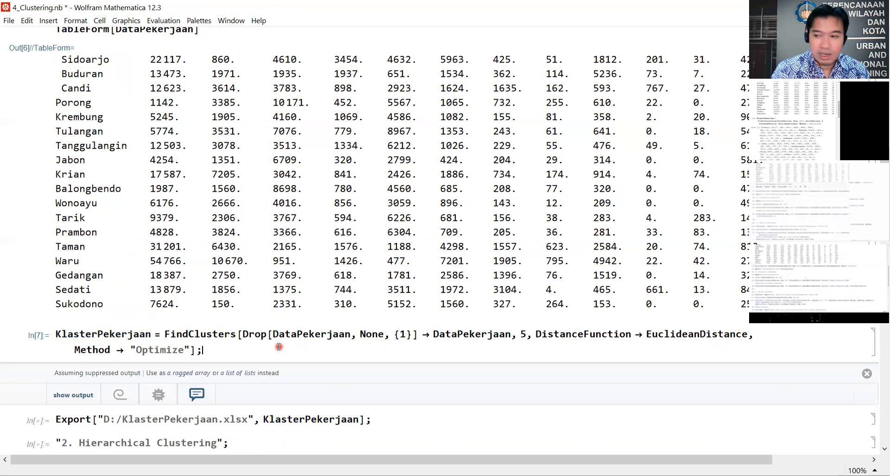
Step: Evaluate the KlasterPekerjaan FindClusters expression without its closing semicolon to list the clusters, and delete the resulting output
{"action": "key", "text": "BackSpace"}
{"action": "key", "text": "shift+Return"}
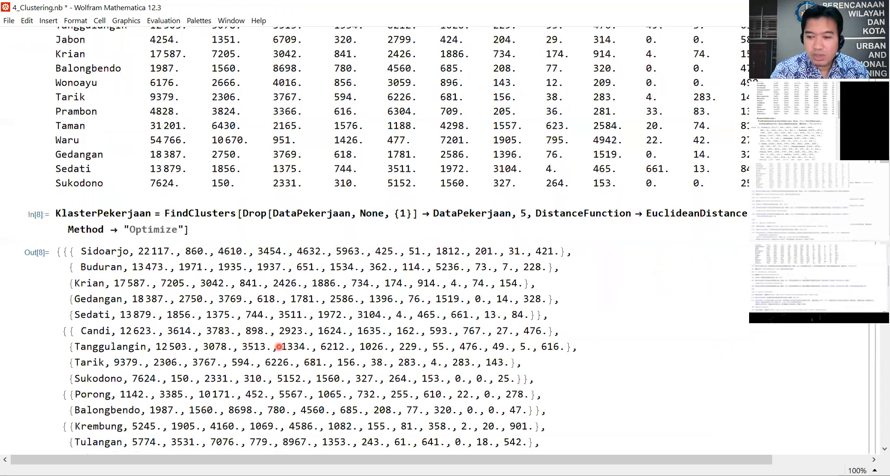
{"action": "left_click", "coordinate": [870, 347]}
{"action": "key", "text": "Delete"}
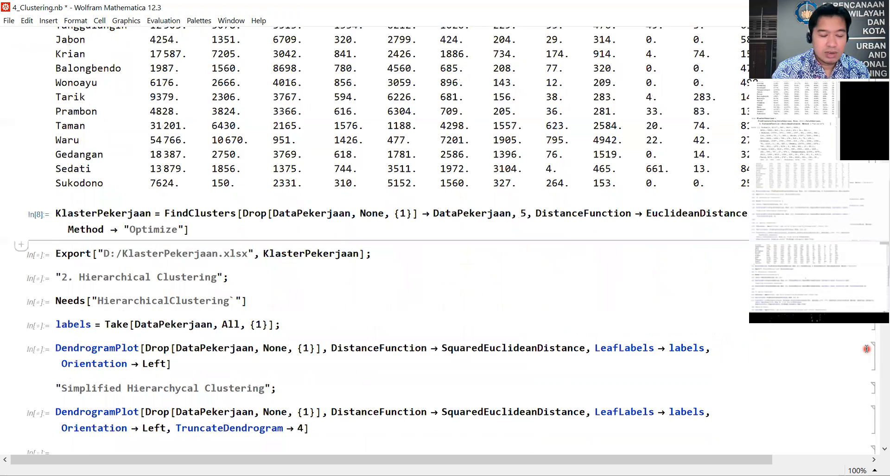
Step: Restore the semicolon at the end of the KlasterPekerjaan FindClusters expression and evaluate the cell again
{"action": "left_click", "coordinate": [223, 232]}
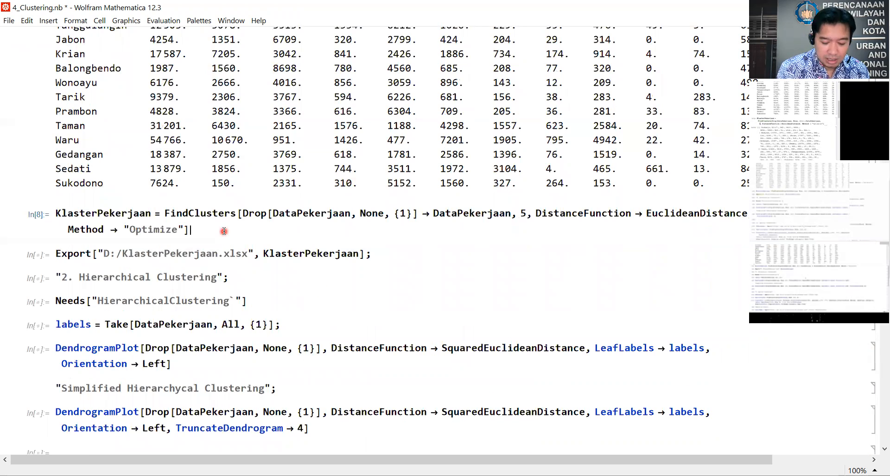
{"action": "type", "text": ";"}
{"action": "key", "text": "shift+Return"}
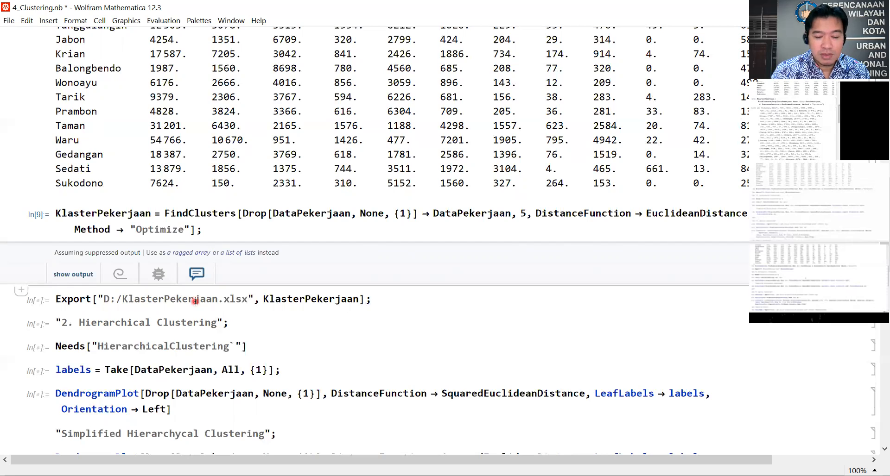
Step: Export KlasterPekerjaan to D:/KlasterPekerjaan.xlsx and load the HierarchicalClustering package by evaluating their cells
{"action": "left_click", "coordinate": [386, 303]}
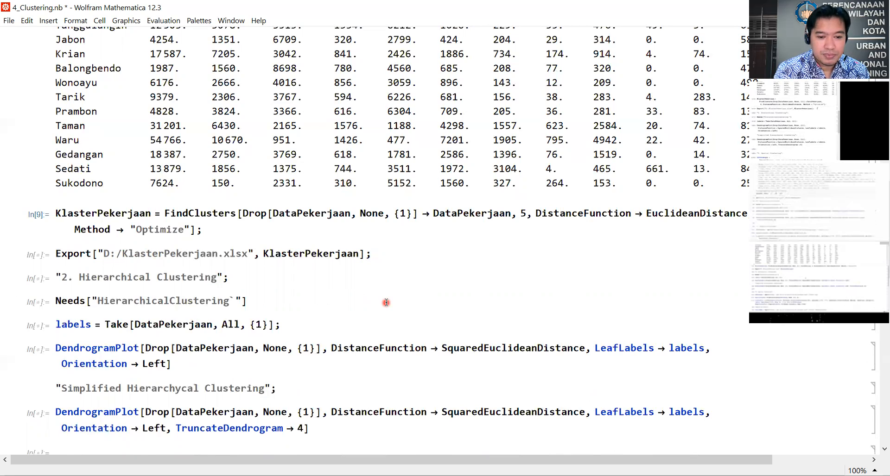
{"action": "key", "text": "shift+Return"}
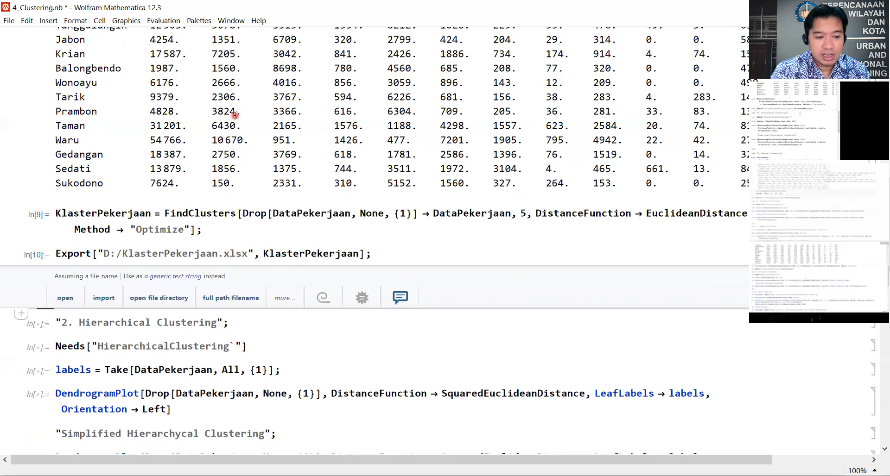
{"action": "scroll", "coordinate": [235, 115], "scroll_direction": "down", "scroll_amount": 3}
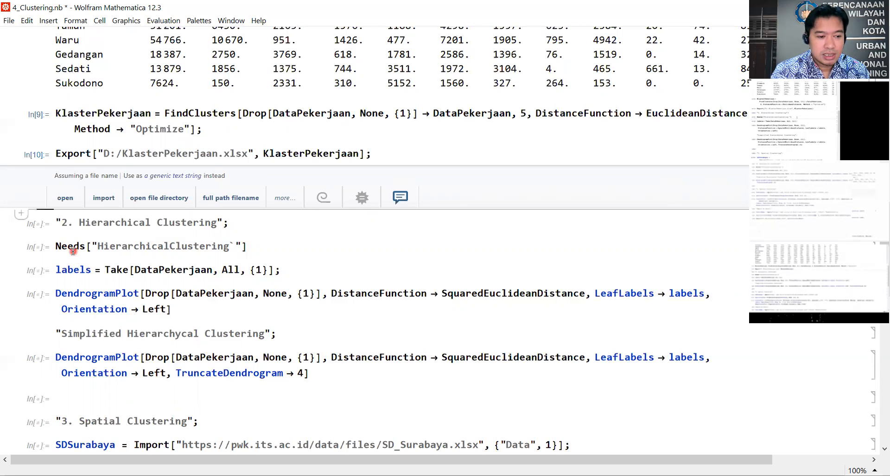
{"action": "left_click", "coordinate": [251, 246]}
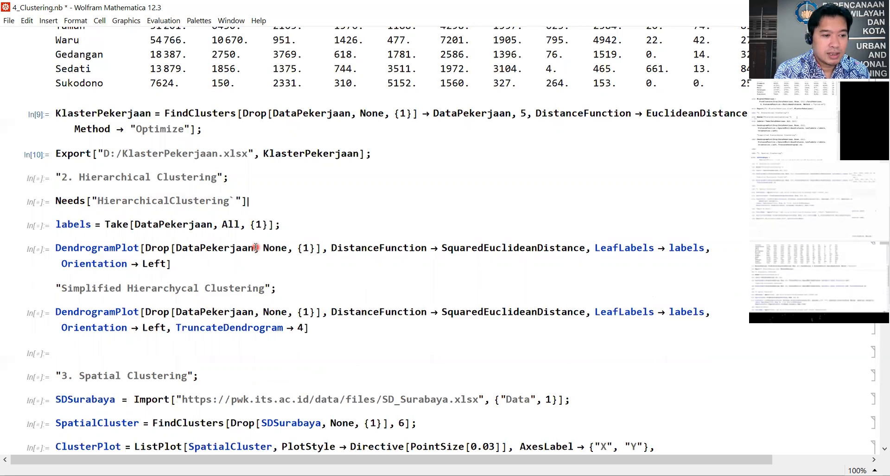
{"action": "key", "text": "shift+Return"}
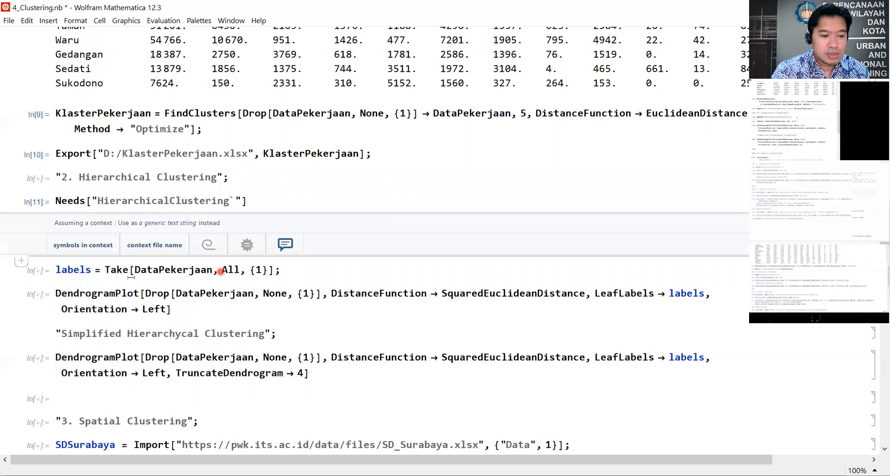
Step: Evaluate the labels cell that takes the first column of DataPekerjaan, after reviewing the DataPekerjaan table
{"action": "left_click", "coordinate": [280, 271]}
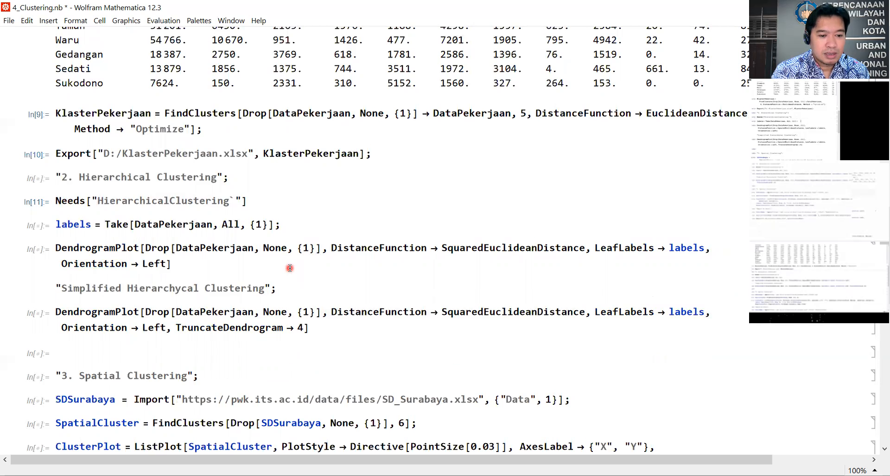
{"action": "scroll", "coordinate": [160, 255], "scroll_direction": "up", "scroll_amount": 7}
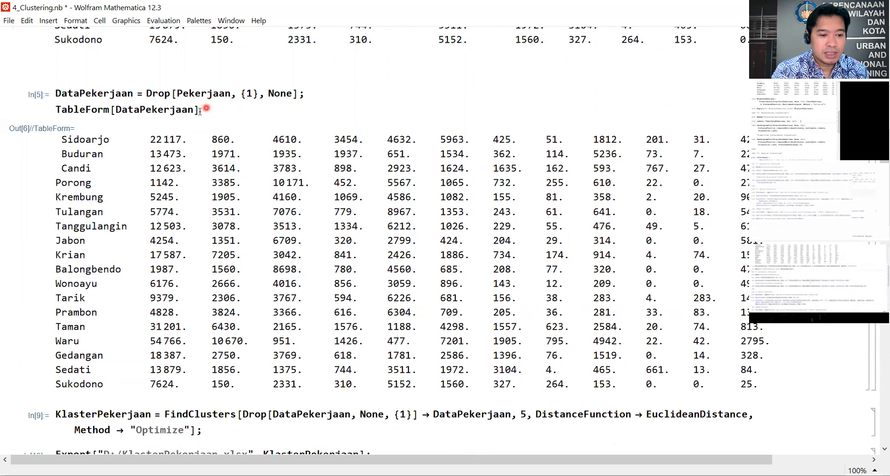
{"action": "scroll", "coordinate": [173, 209], "scroll_direction": "down", "scroll_amount": 4}
{"action": "left_click", "coordinate": [339, 334]}
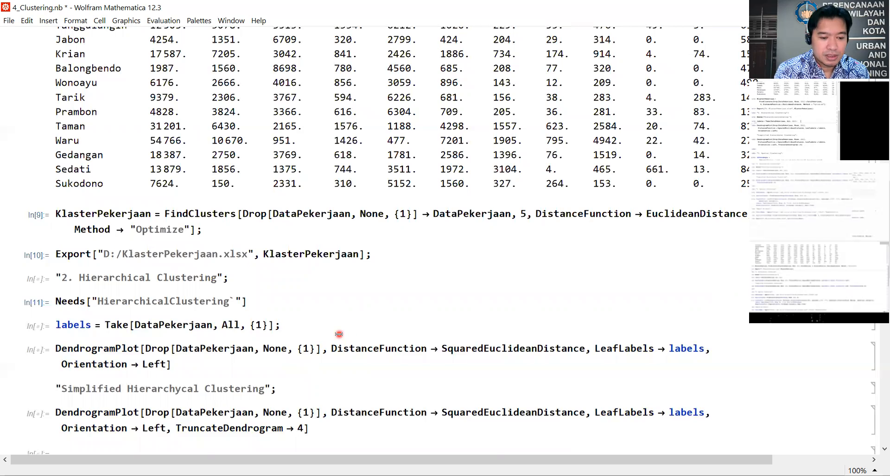
{"action": "key", "text": "shift+Return"}
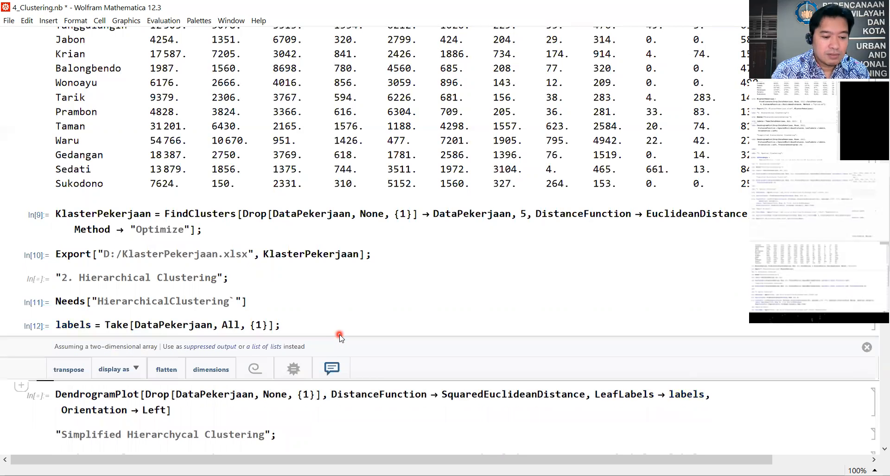
Step: Evaluate the first DendrogramPlot cell to draw the full dendrogram with SquaredEuclideanDistance, leaf labels and Left orientation
{"action": "scroll", "coordinate": [339, 334], "scroll_direction": "down", "scroll_amount": 2}
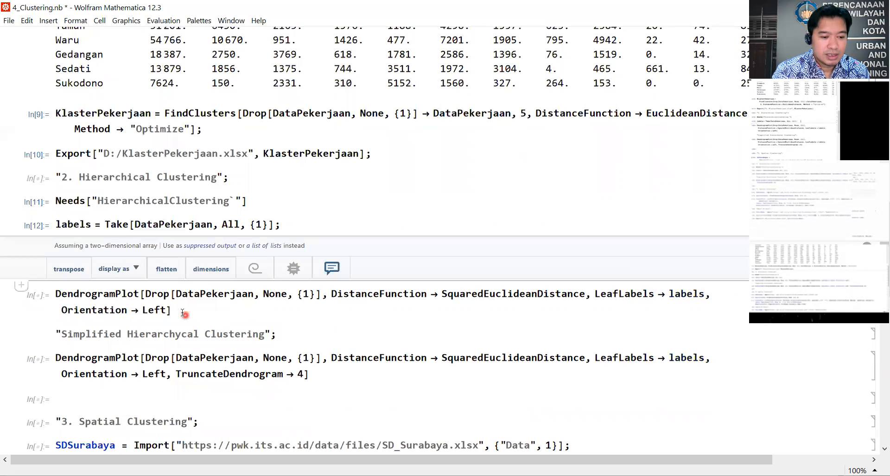
{"action": "left_click", "coordinate": [126, 297]}
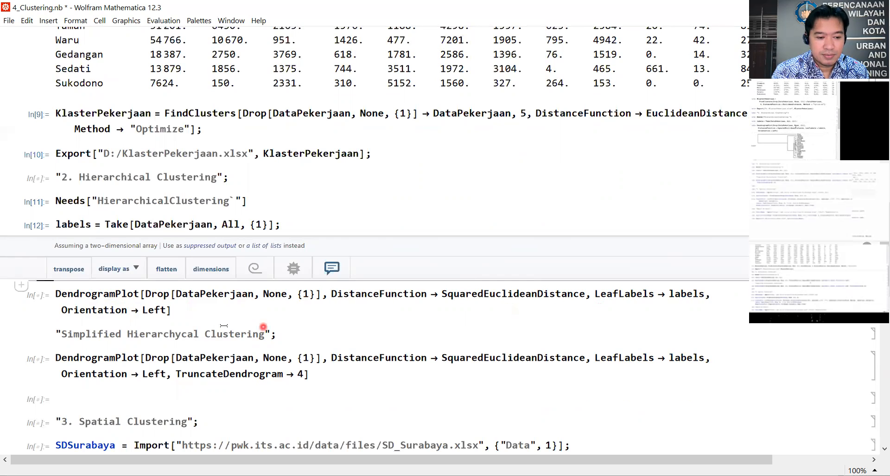
{"action": "left_click", "coordinate": [197, 310]}
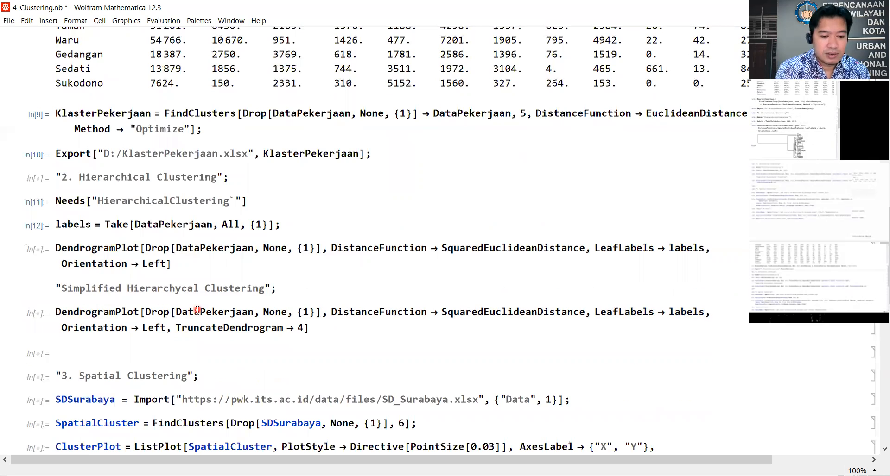
{"action": "key", "text": "shift+Return"}
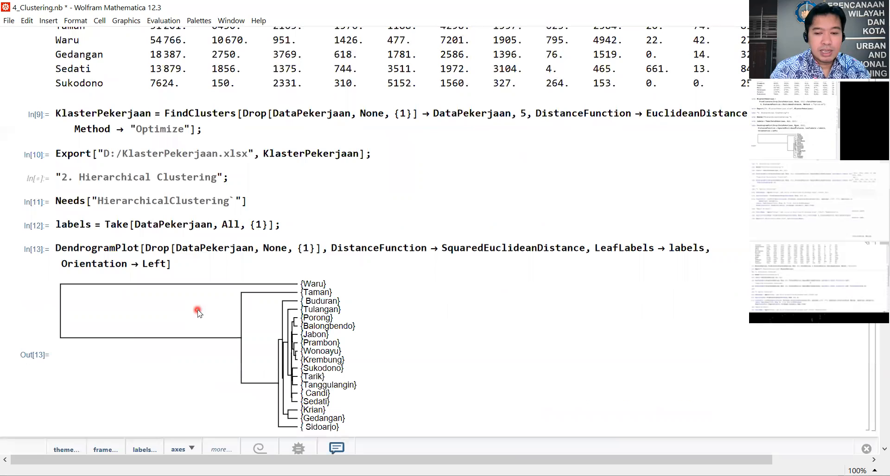
Step: Enlarge the full dendrogram so its district labels are easier to read, and deselect the graphic
{"action": "scroll", "coordinate": [399, 284], "scroll_direction": "down", "scroll_amount": 3}
{"action": "left_click", "coordinate": [315, 250]}
{"action": "left_click_drag", "start_coordinate": [373, 332], "coordinate": [499, 420]}
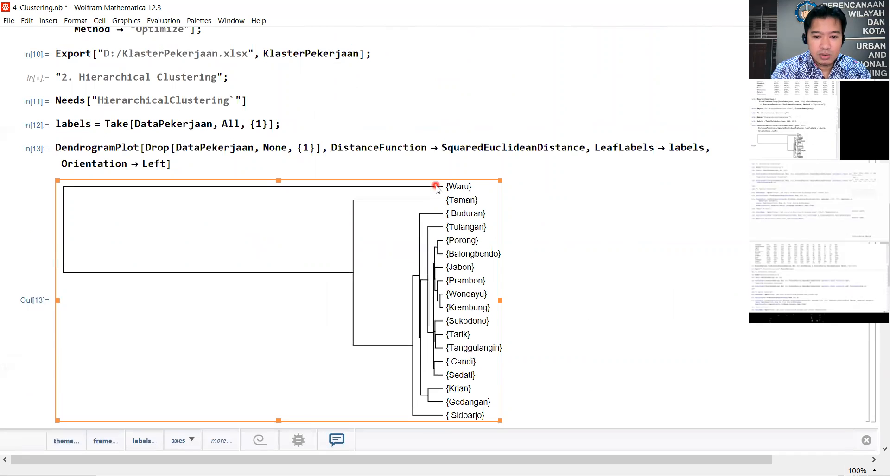
{"action": "left_click", "coordinate": [537, 210]}
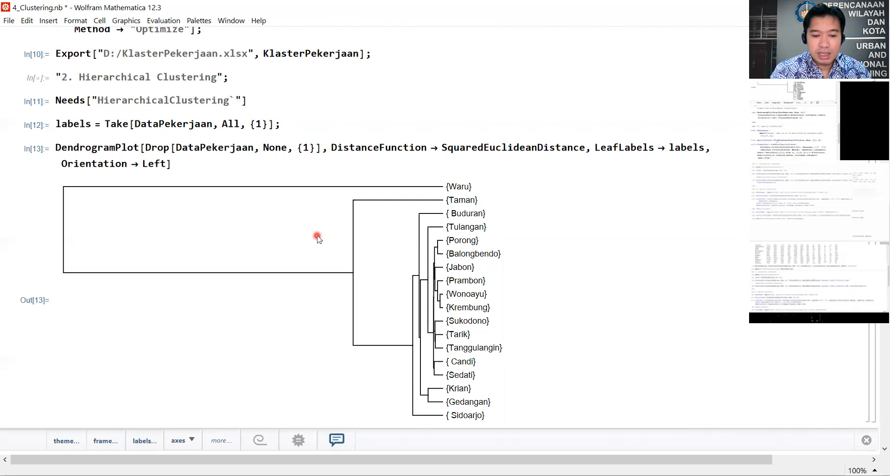
Step: Evaluate the DendrogramPlot cell under "Simplified Hierarchycal Clustering" with TruncateDendrogram at 4
{"action": "scroll", "coordinate": [317, 235], "scroll_direction": "down", "scroll_amount": 3}
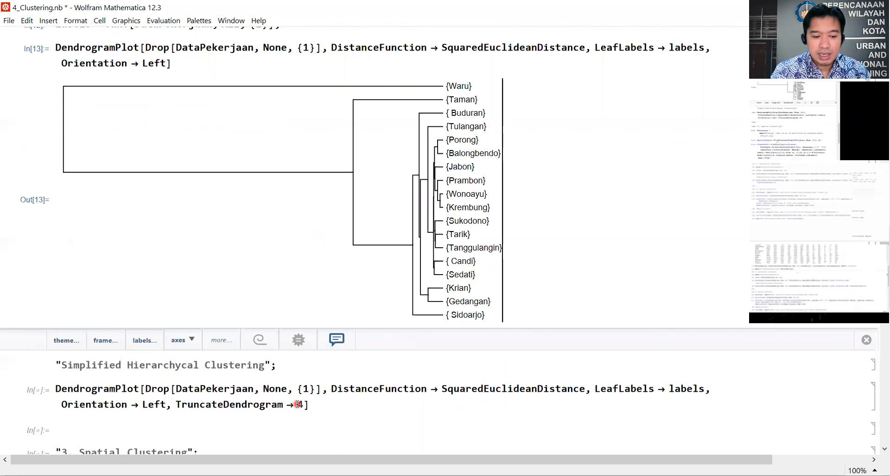
{"action": "scroll", "coordinate": [269, 403], "scroll_direction": "down", "scroll_amount": 3}
{"action": "left_click", "coordinate": [68, 293]}
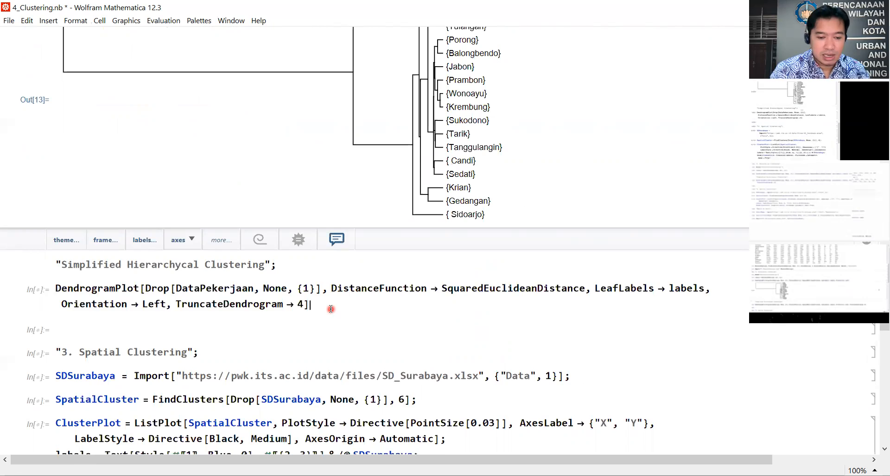
{"action": "key", "text": "shift+Return"}
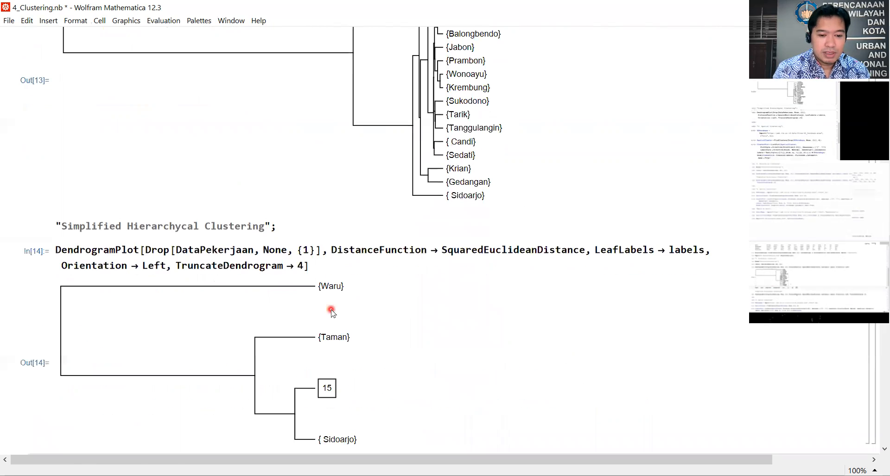
Step: Set TruncateDendrogram to 2 in the simplified DendrogramPlot expression and evaluate the cell
{"action": "scroll", "coordinate": [382, 306], "scroll_direction": "down", "scroll_amount": 3}
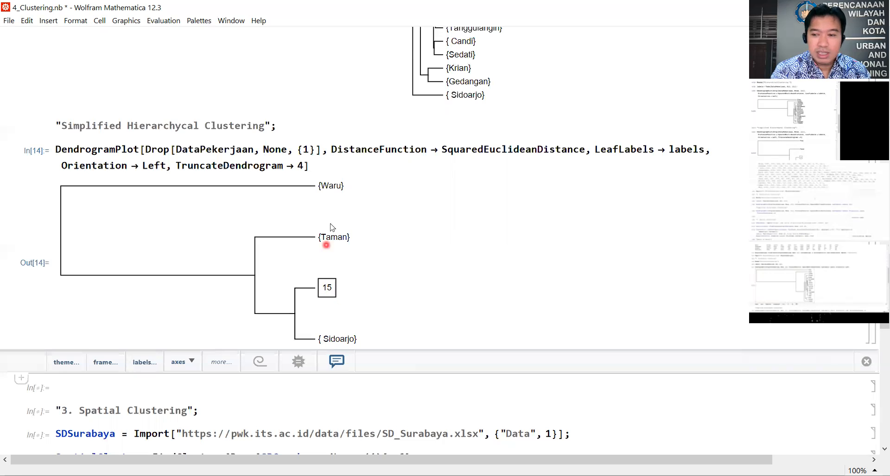
{"action": "double_click", "coordinate": [299, 166]}
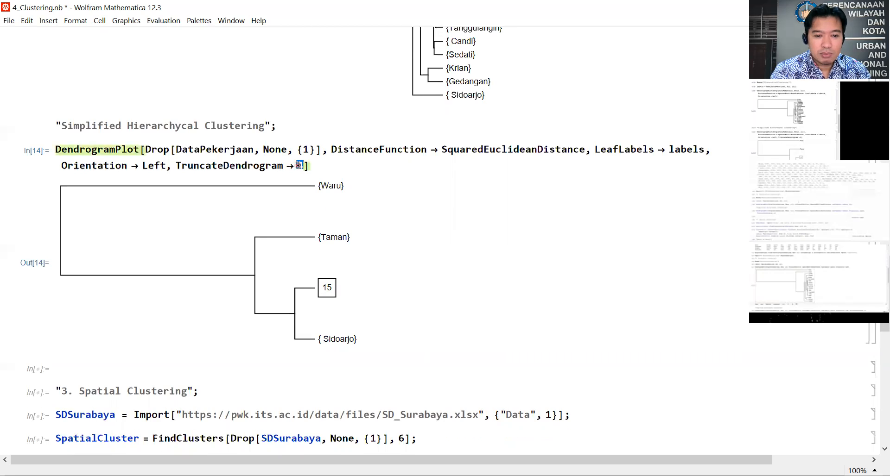
{"action": "type", "text": "2"}
{"action": "left_click", "coordinate": [337, 163]}
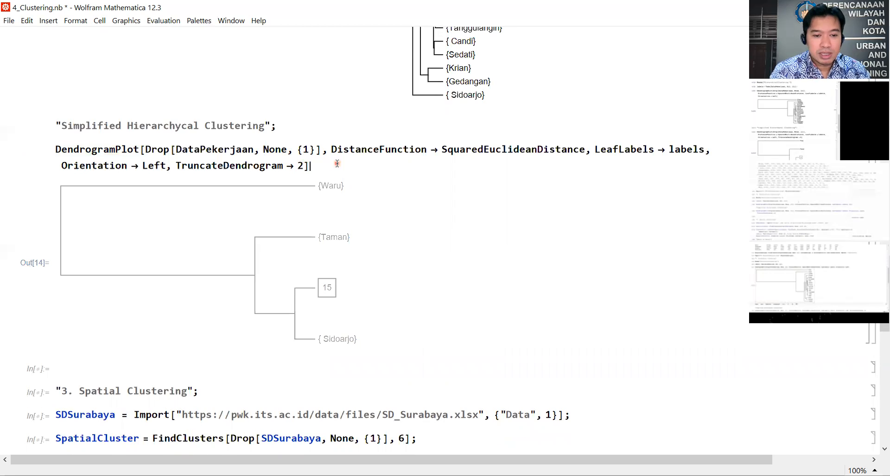
{"action": "key", "text": "shift+Return"}
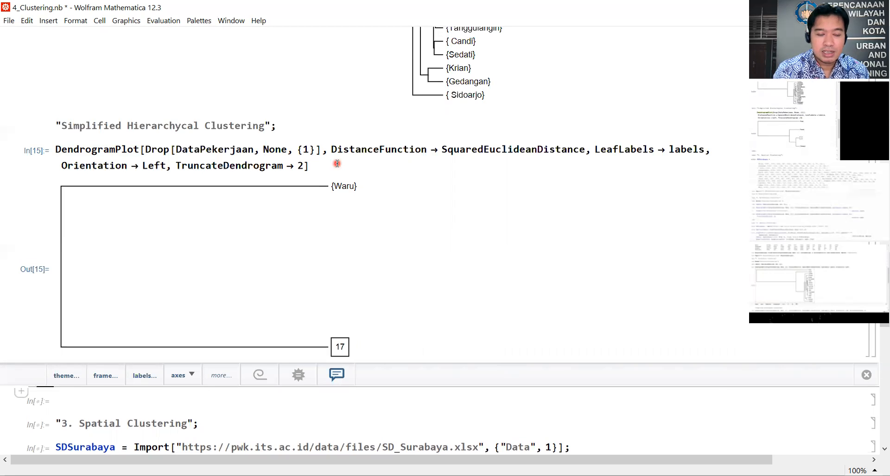
Step: Set TruncateDendrogram to 8 in the simplified DendrogramPlot expression and evaluate the cell
{"action": "double_click", "coordinate": [299, 166]}
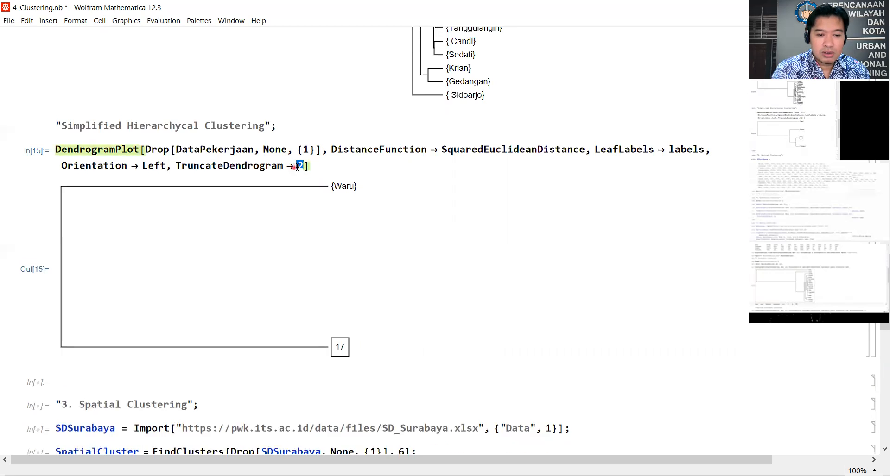
{"action": "type", "text": "8"}
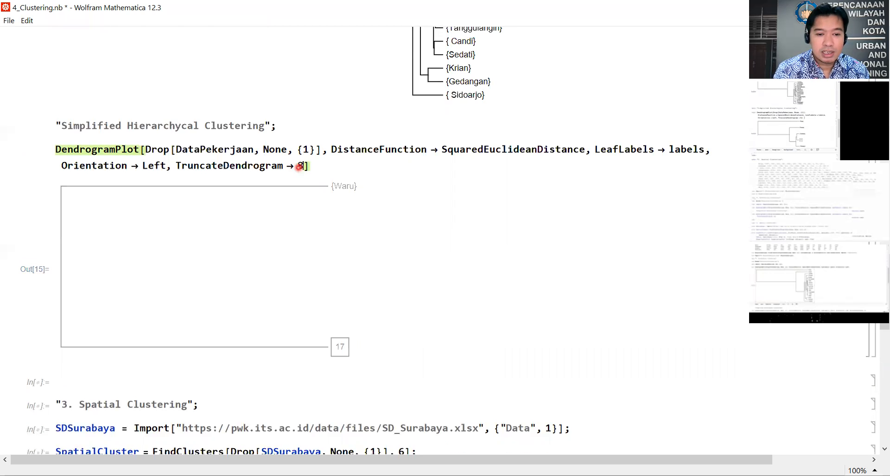
{"action": "left_click", "coordinate": [321, 165]}
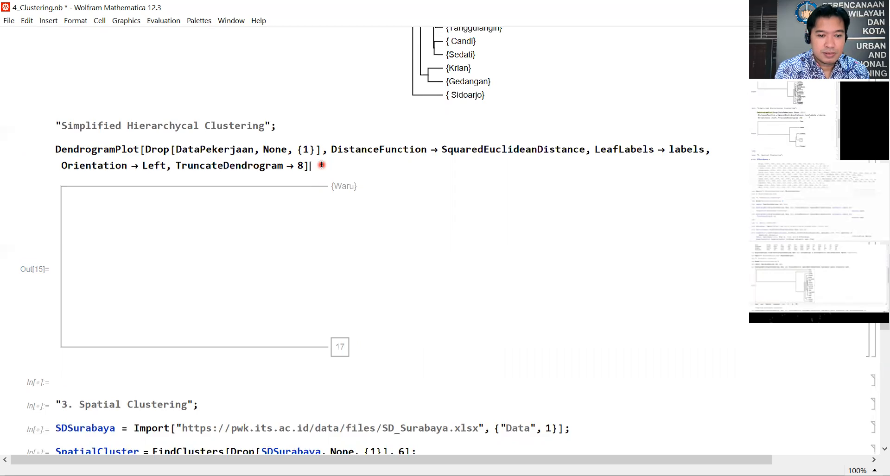
{"action": "key", "text": "shift+Return"}
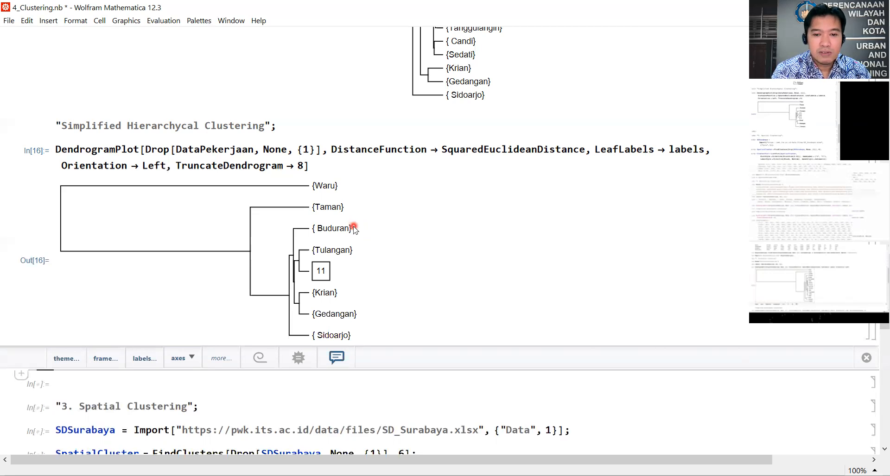
Step: Review the notebook from the imported employment table through the non-hierarchical clustering, its export, and the full and simplified dendrograms
{"action": "scroll", "coordinate": [353, 227], "scroll_direction": "up", "scroll_amount": 20}
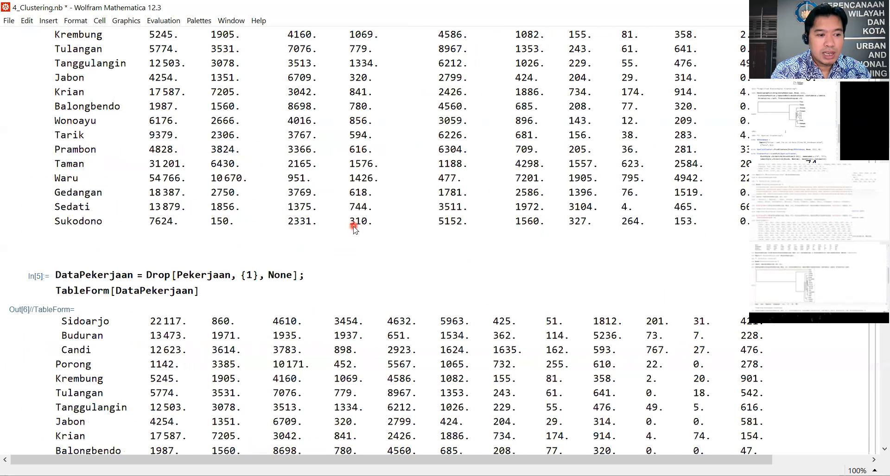
{"action": "scroll", "coordinate": [354, 226], "scroll_direction": "up", "scroll_amount": 5}
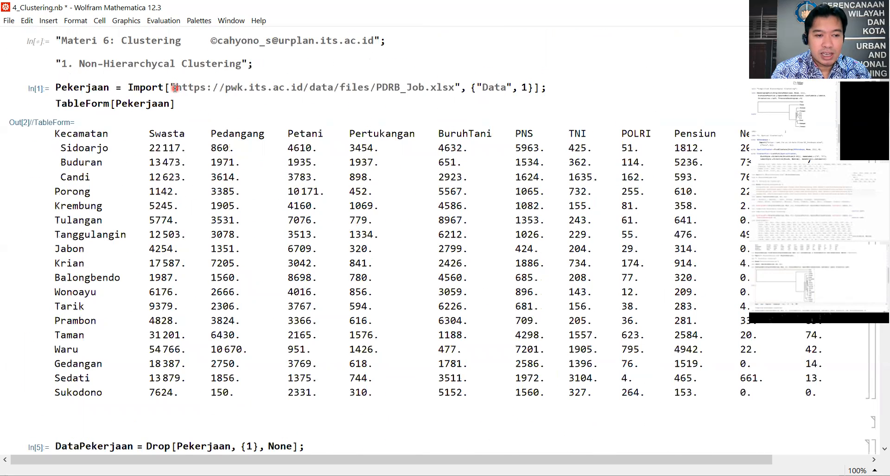
{"action": "scroll", "coordinate": [174, 88], "scroll_direction": "down", "scroll_amount": 12}
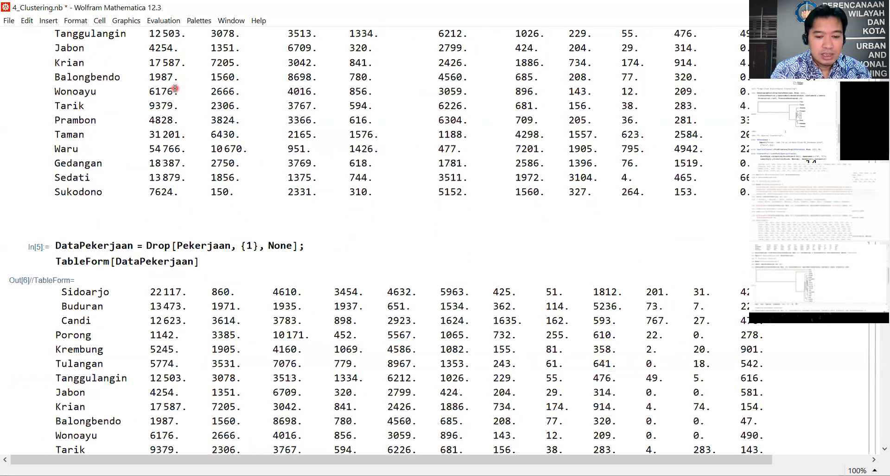
{"action": "scroll", "coordinate": [174, 88], "scroll_direction": "down", "scroll_amount": 3}
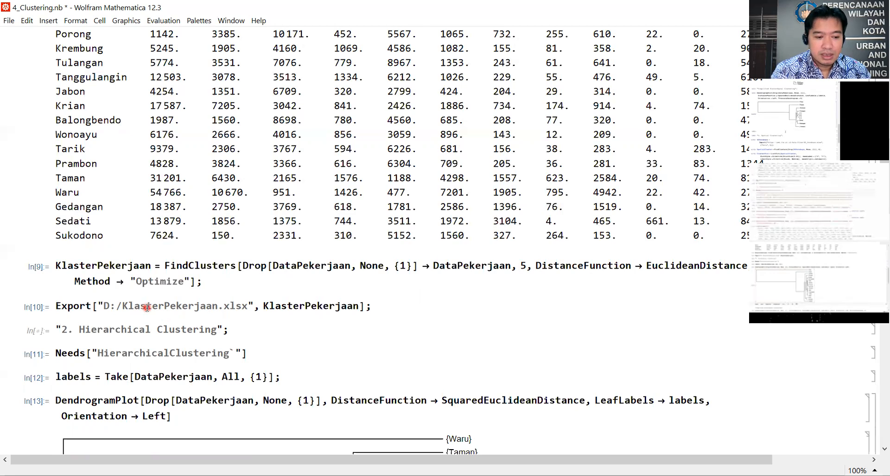
{"action": "scroll", "coordinate": [147, 308], "scroll_direction": "down", "scroll_amount": 3}
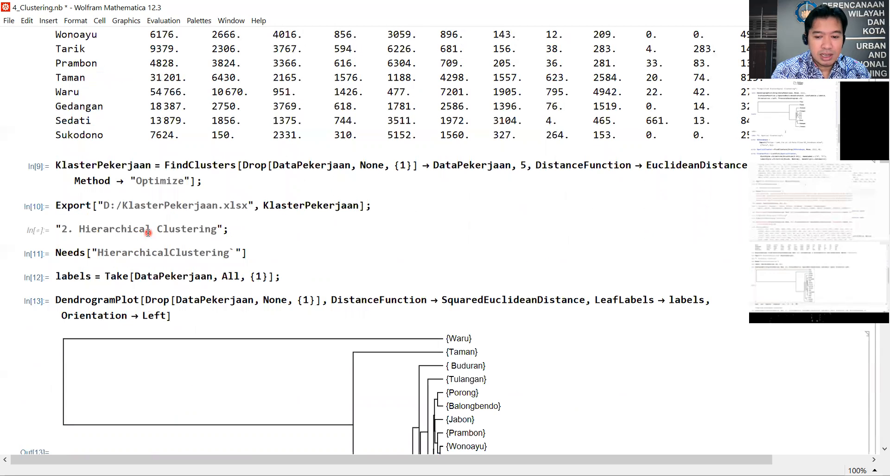
{"action": "scroll", "coordinate": [147, 233], "scroll_direction": "down", "scroll_amount": 3}
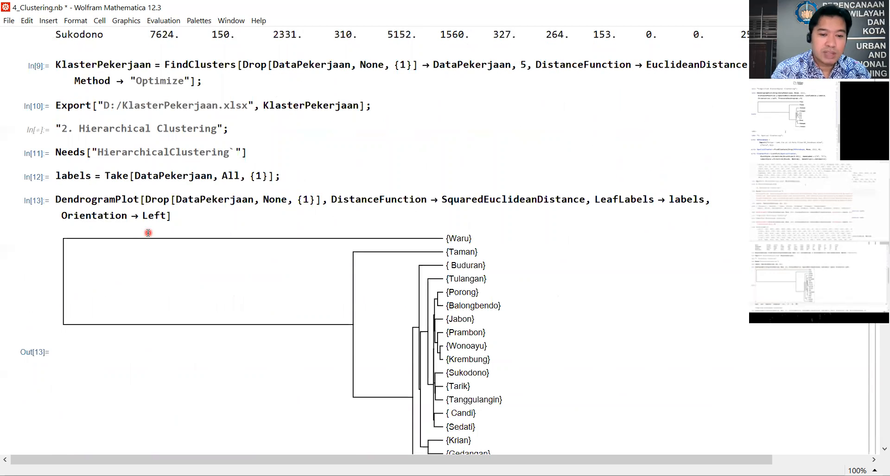
{"action": "scroll", "coordinate": [148, 233], "scroll_direction": "down", "scroll_amount": 3}
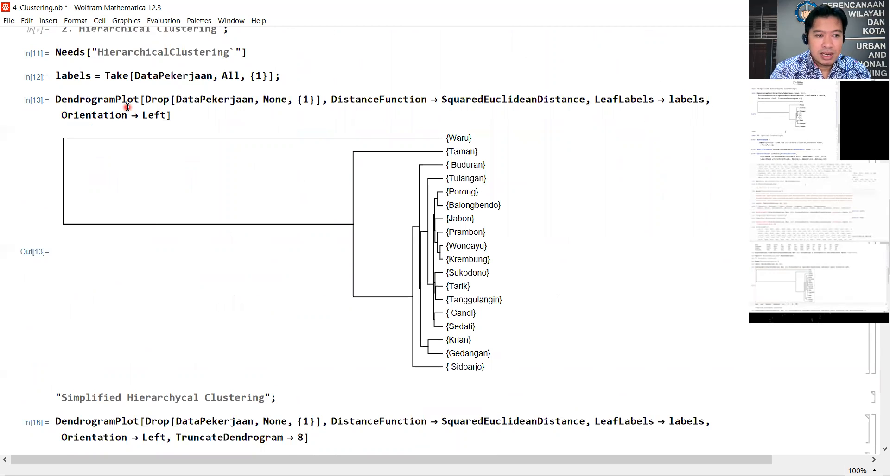
{"action": "scroll", "coordinate": [128, 108], "scroll_direction": "down", "scroll_amount": 6}
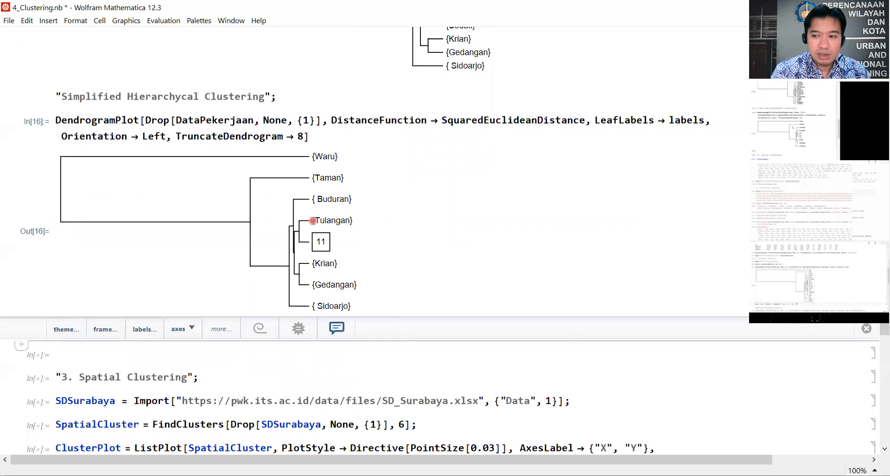
Step: Evaluate the SDSurabaya import of SD_Surabaya.xlsx, sheet 1, under "3. Spatial Clustering"
{"action": "scroll", "coordinate": [313, 221], "scroll_direction": "down", "scroll_amount": 3}
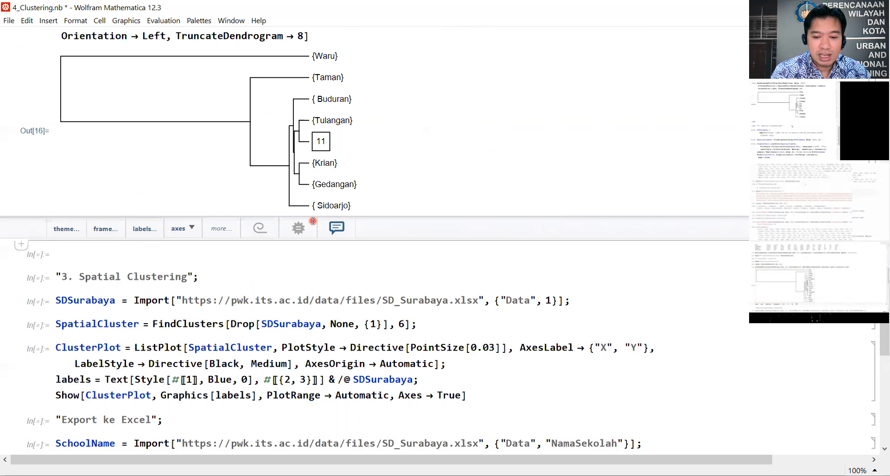
{"action": "scroll", "coordinate": [313, 221], "scroll_direction": "down", "scroll_amount": 3}
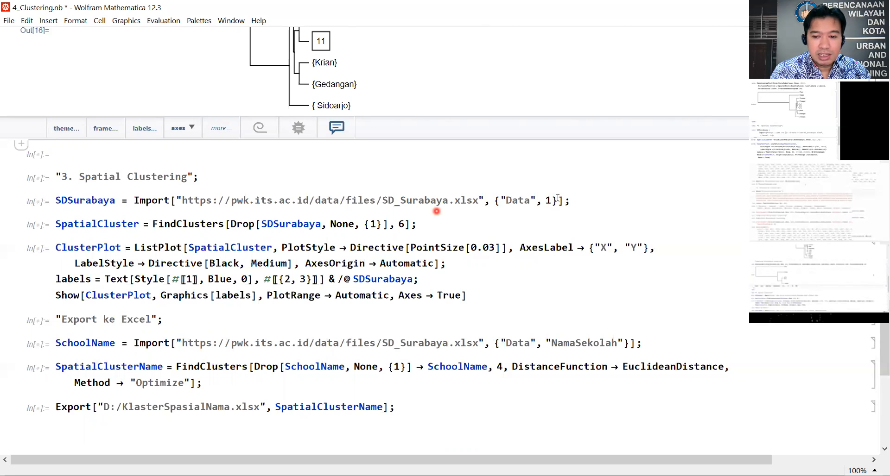
{"action": "left_click", "coordinate": [603, 199]}
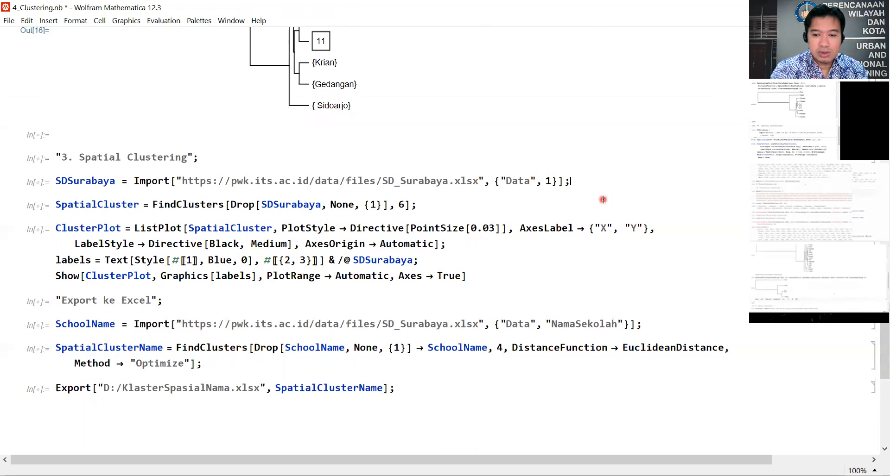
{"action": "key", "text": "shift+Return"}
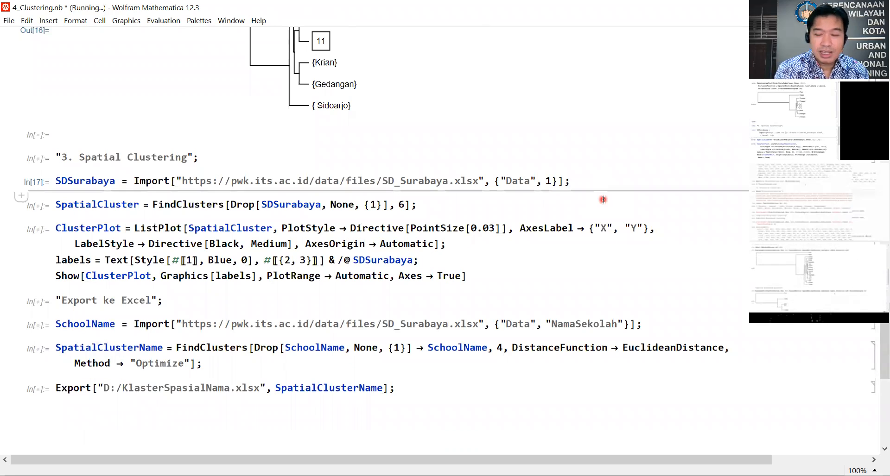
{"action": "left_click", "coordinate": [401, 183]}
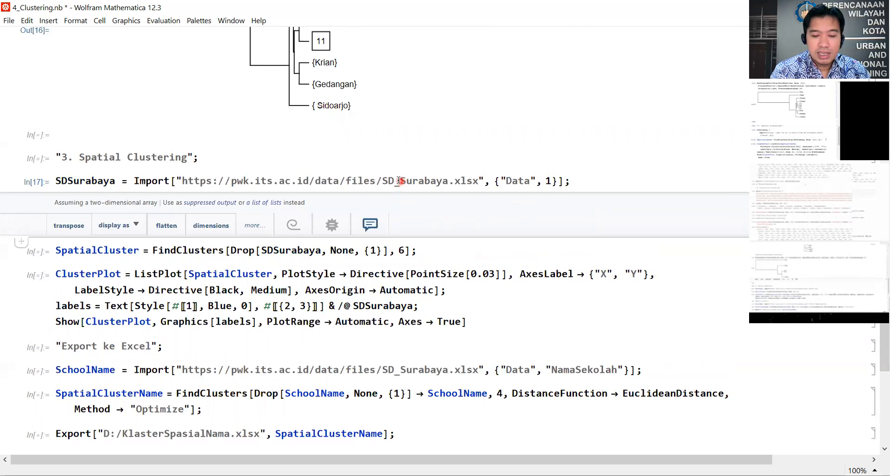
{"action": "left_click", "coordinate": [384, 181]}
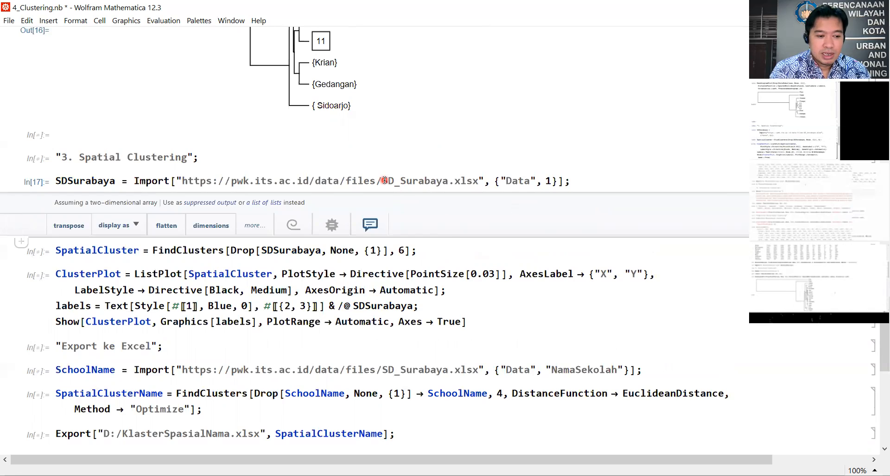
Step: Evaluate the SpatialCluster expression that applies FindClusters to SDSurabaya with 6 clusters
{"action": "scroll", "coordinate": [384, 180], "scroll_direction": "down", "scroll_amount": 3}
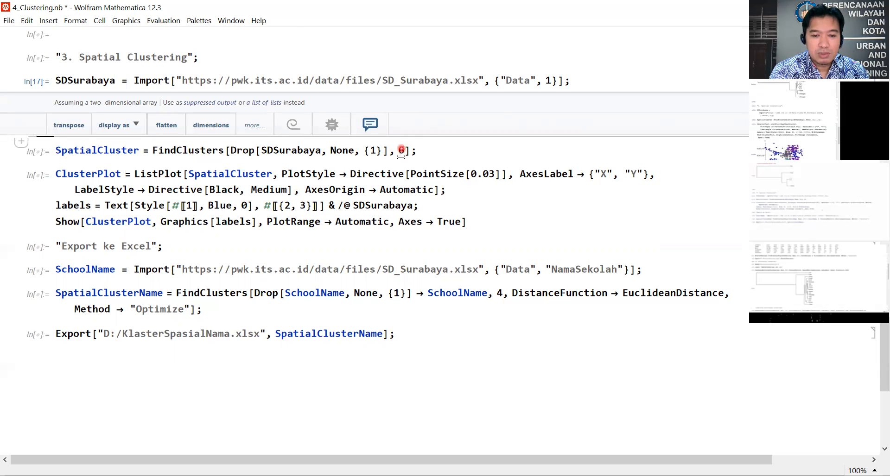
{"action": "left_click", "coordinate": [436, 155]}
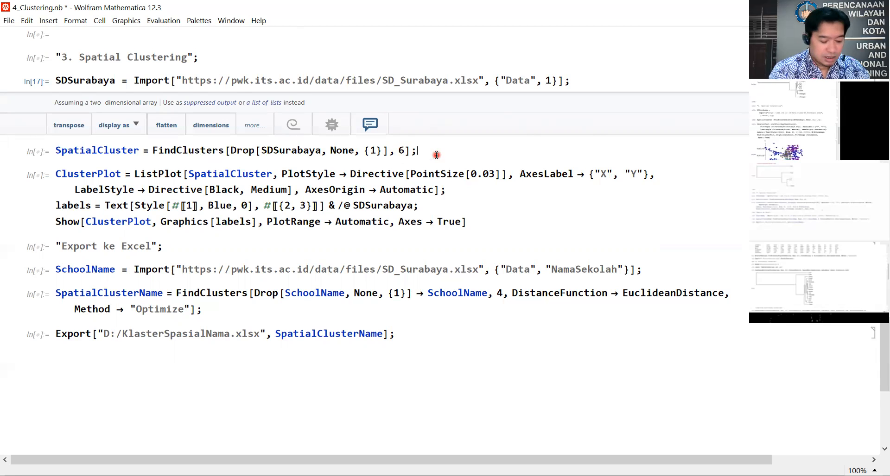
{"action": "key", "text": "shift+Return"}
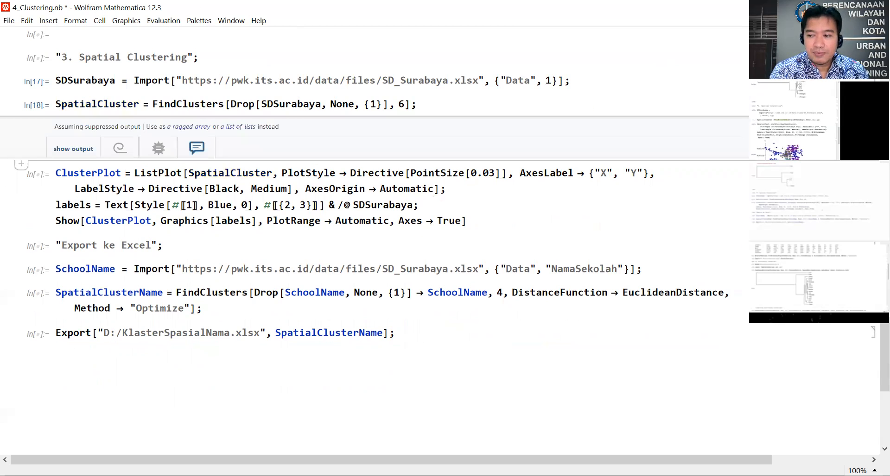
Step: Evaluate the ClusterPlot cell to plot the spatial clusters, and enlarge the resulting scatter plot
{"action": "left_click", "coordinate": [473, 209]}
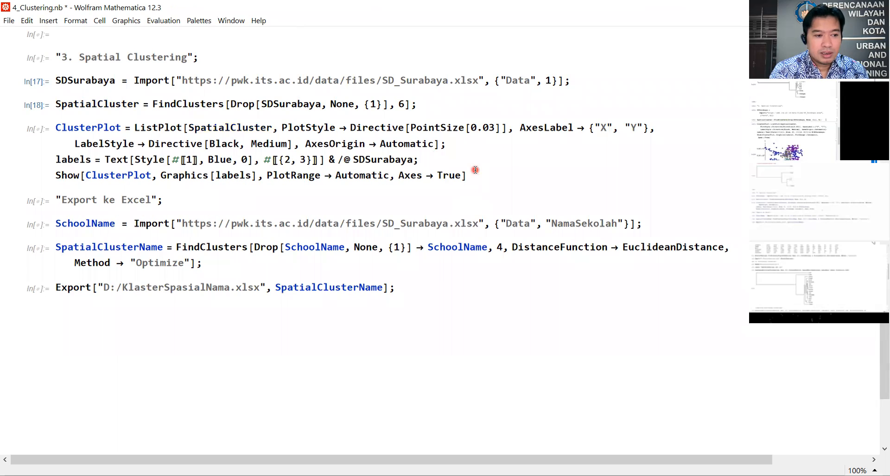
{"action": "key", "text": "shift+Return"}
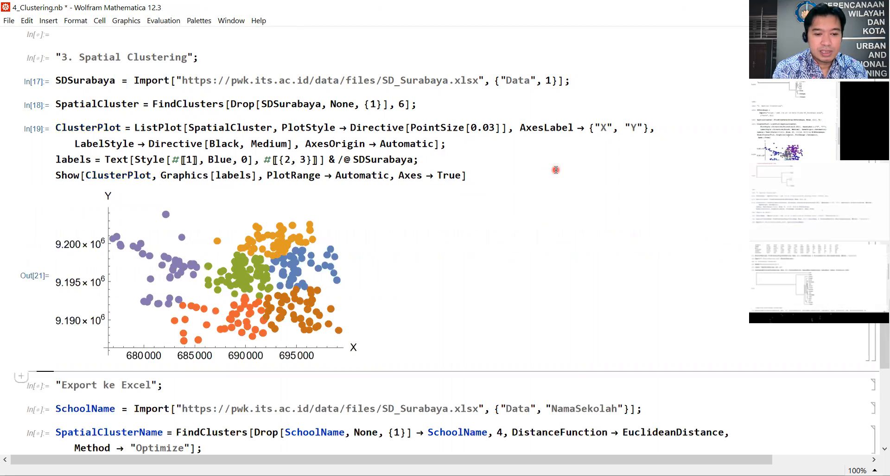
{"action": "left_click", "coordinate": [312, 313]}
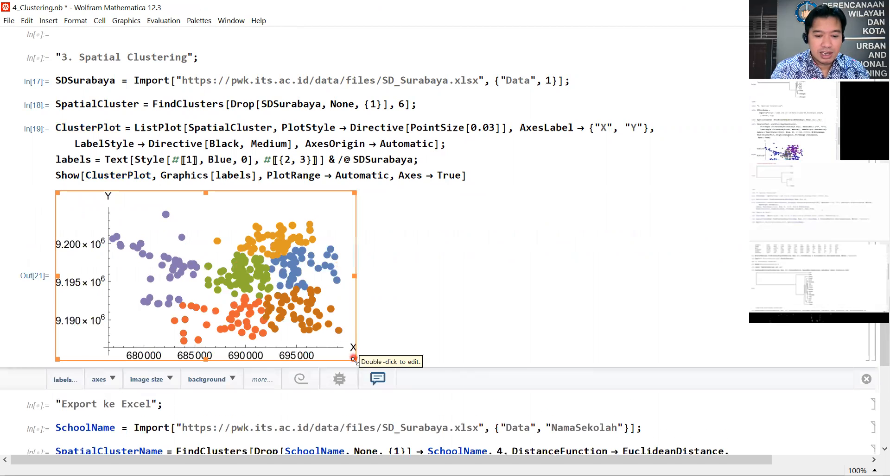
{"action": "left_click_drag", "start_coordinate": [405, 396], "coordinate": [454, 419]}
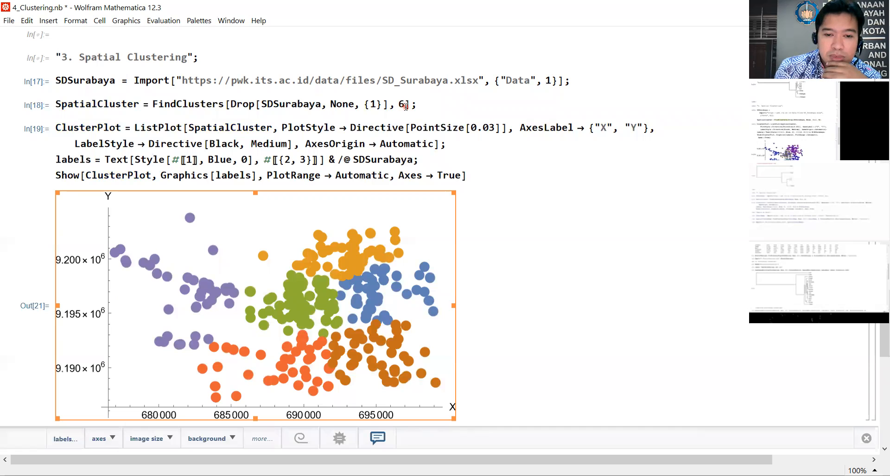
Step: Set the number of clusters to 10 in the SpatialCluster FindClusters expression and evaluate it
{"action": "double_click", "coordinate": [402, 104]}
{"action": "type", "text": "10"}
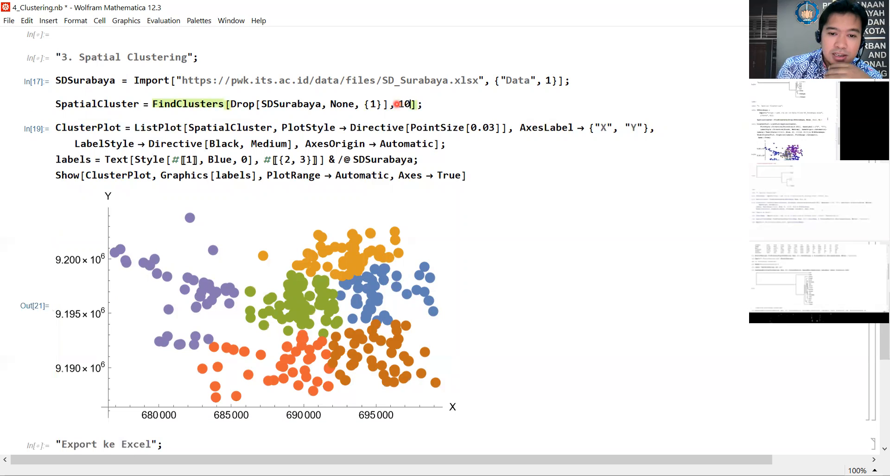
{"action": "left_click", "coordinate": [460, 110]}
{"action": "left_click", "coordinate": [458, 106]}
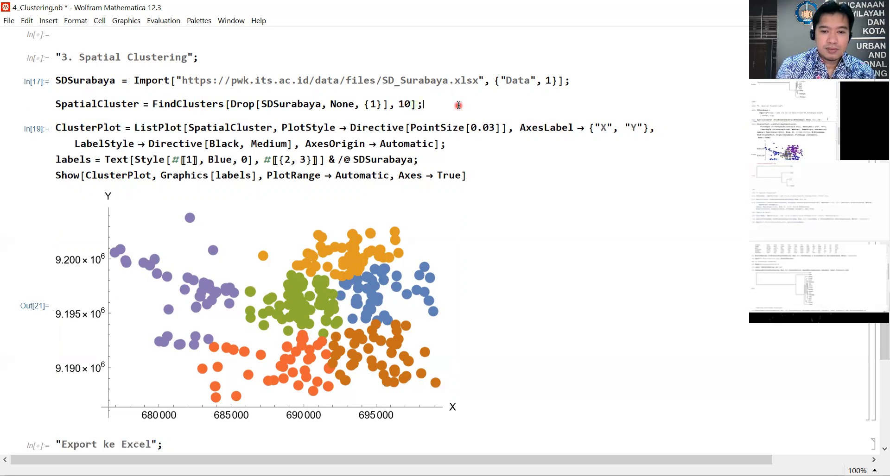
{"action": "key", "text": "shift+Return"}
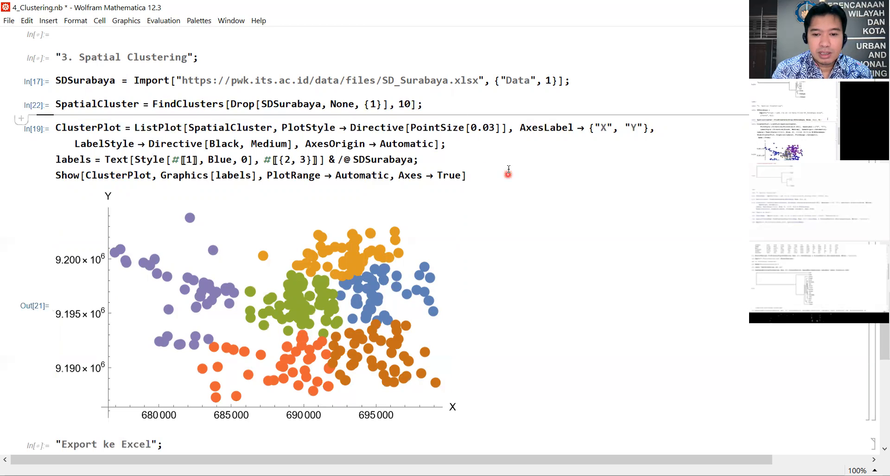
Step: Re-evaluate the ClusterPlot cell to redraw the scatter plot for the 10-cluster setting
{"action": "left_click", "coordinate": [506, 168]}
{"action": "left_click", "coordinate": [494, 160]}
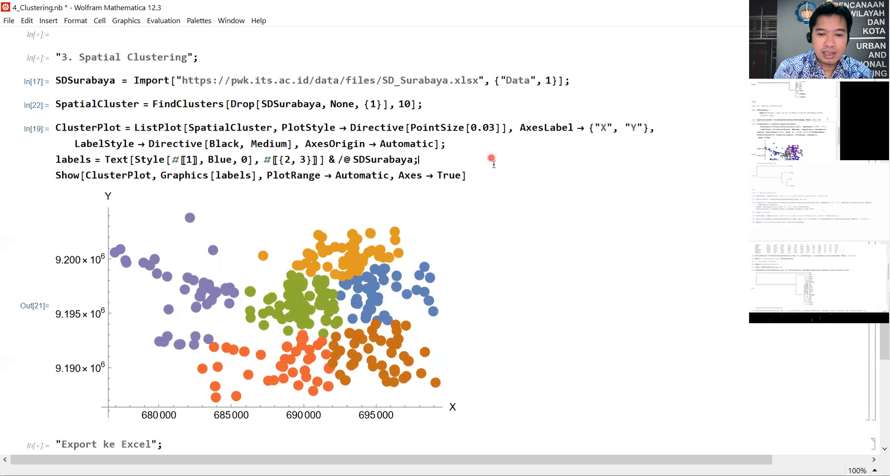
{"action": "left_click", "coordinate": [496, 180]}
{"action": "left_click", "coordinate": [495, 180]}
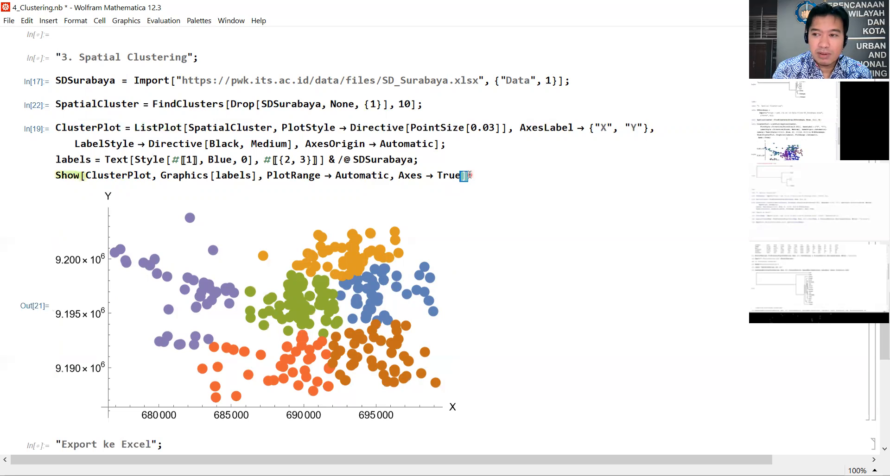
{"action": "double_click", "coordinate": [468, 175]}
{"action": "left_click", "coordinate": [475, 175]}
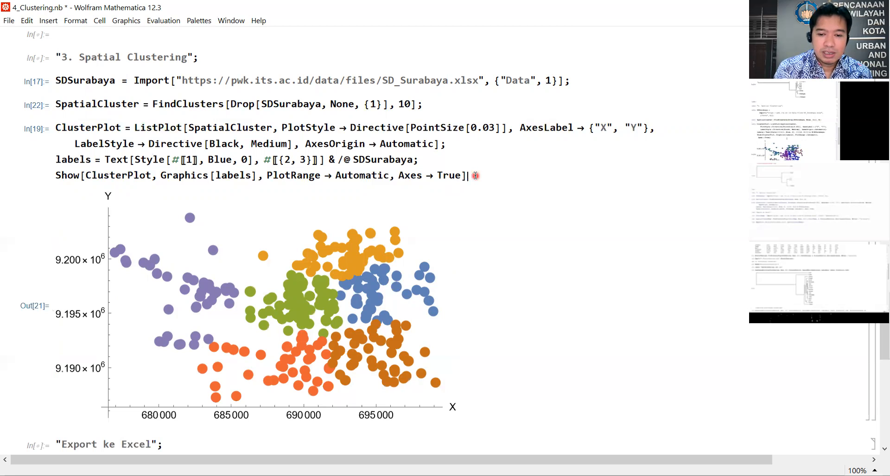
{"action": "key", "text": "shift+Return"}
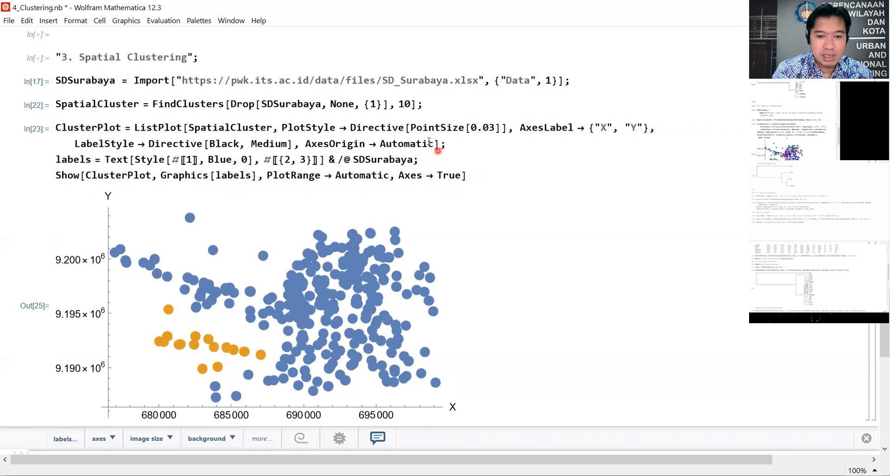
Step: Set the number of clusters to 4 in the SpatialCluster expression, evaluate it, and redraw the cluster plot
{"action": "left_click_drag", "start_coordinate": [410, 104], "coordinate": [396, 104]}
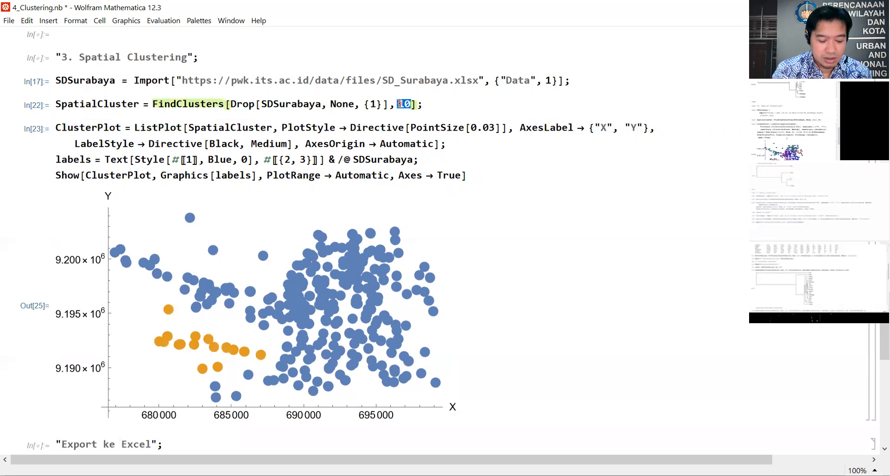
{"action": "type", "text": "4"}
{"action": "left_click", "coordinate": [437, 106]}
{"action": "key", "text": "shift+Return"}
{"action": "left_click", "coordinate": [484, 218]}
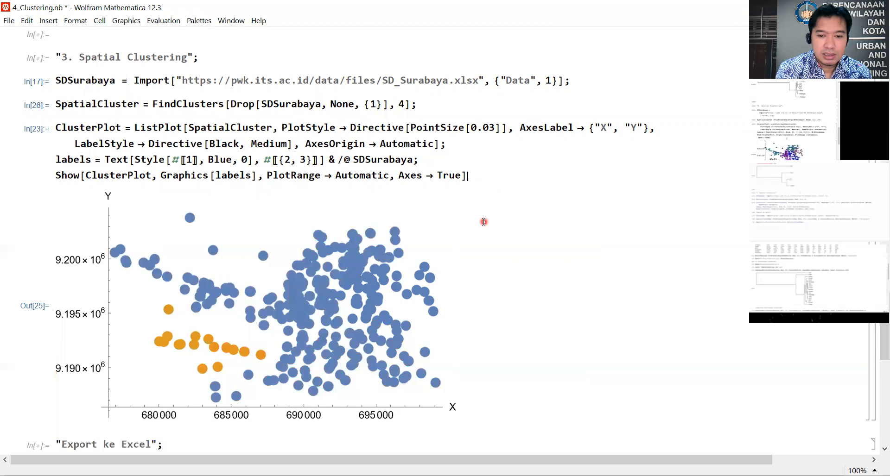
{"action": "key", "text": "shift+Return"}
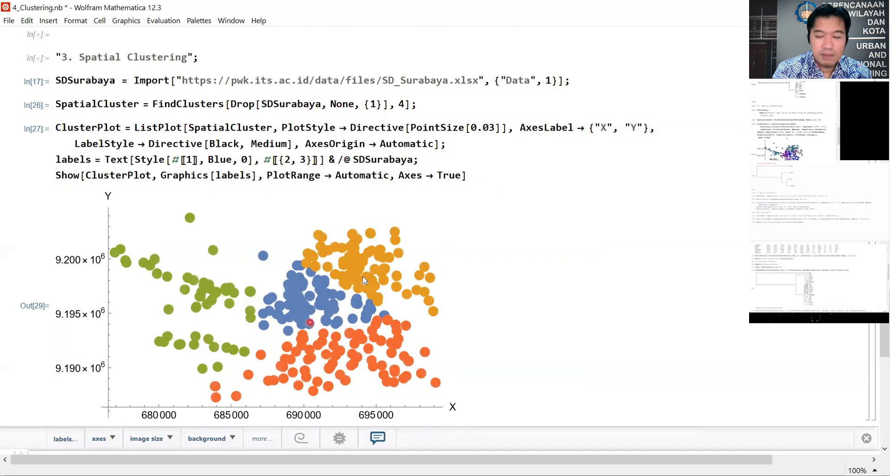
Step: Set the number of clusters to 3 in the SpatialCluster expression, evaluate it, and redraw the cluster plot
{"action": "double_click", "coordinate": [403, 104]}
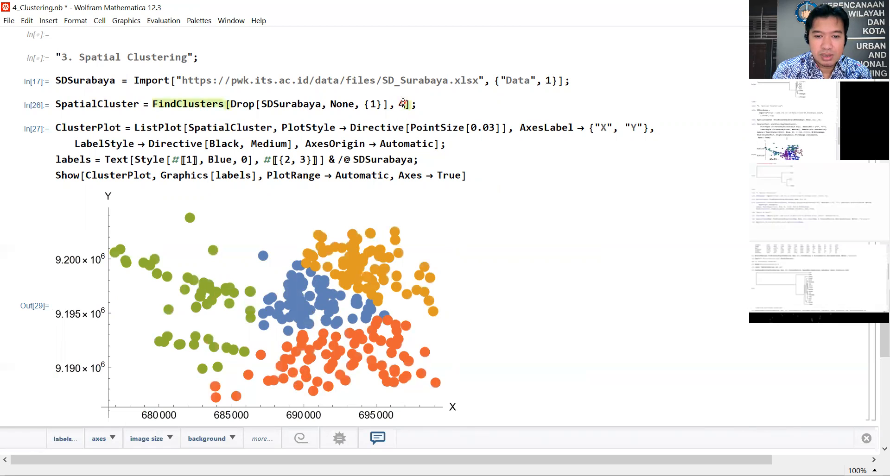
{"action": "type", "text": "3"}
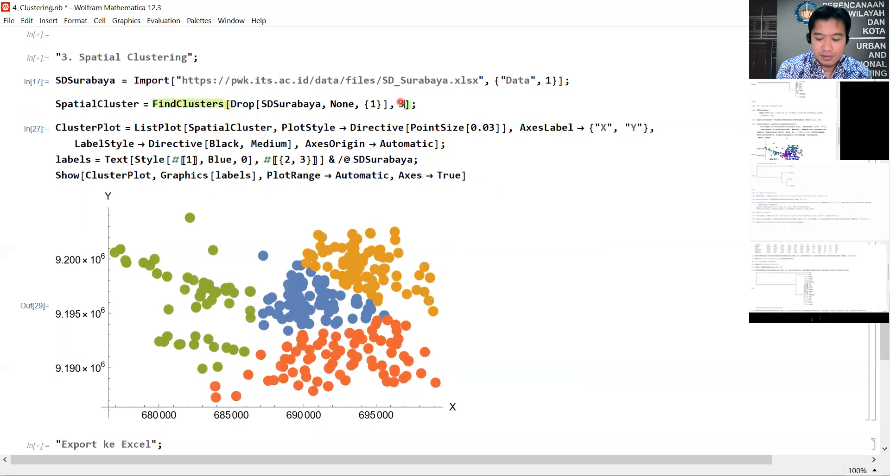
{"action": "key", "text": "shift+Return"}
{"action": "left_click", "coordinate": [490, 173]}
{"action": "left_click", "coordinate": [478, 177]}
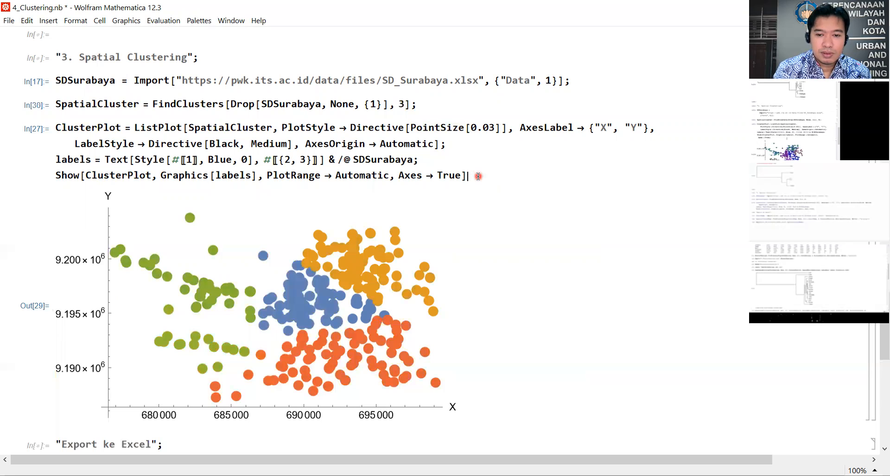
{"action": "key", "text": "shift+Return"}
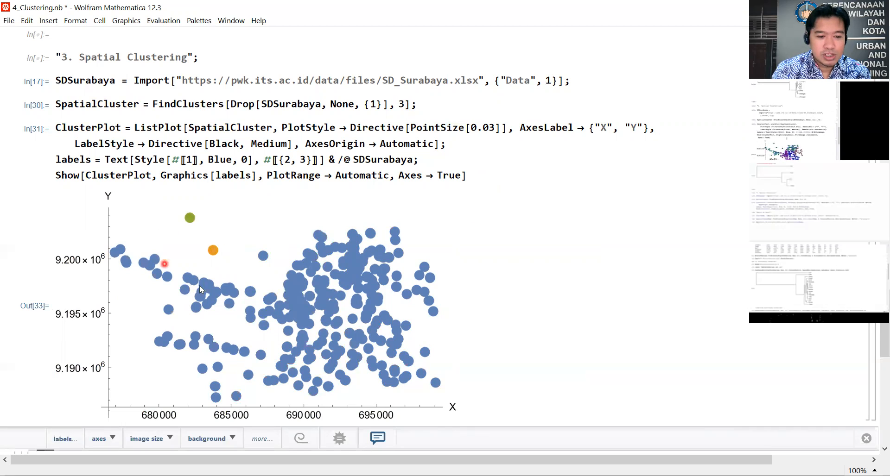
Step: Set the number of clusters to 8 in the SpatialCluster expression, evaluate it, and redraw the cluster plot
{"action": "double_click", "coordinate": [400, 104]}
{"action": "type", "text": "8"}
{"action": "key", "text": "shift+Return"}
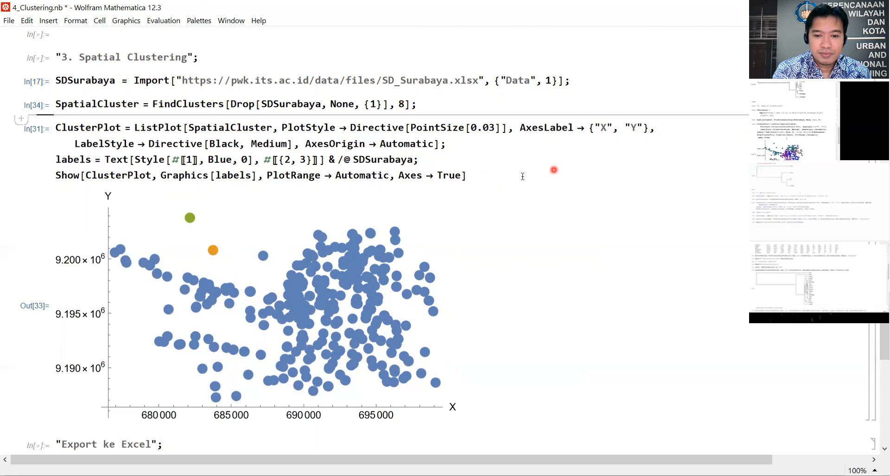
{"action": "left_click", "coordinate": [471, 177]}
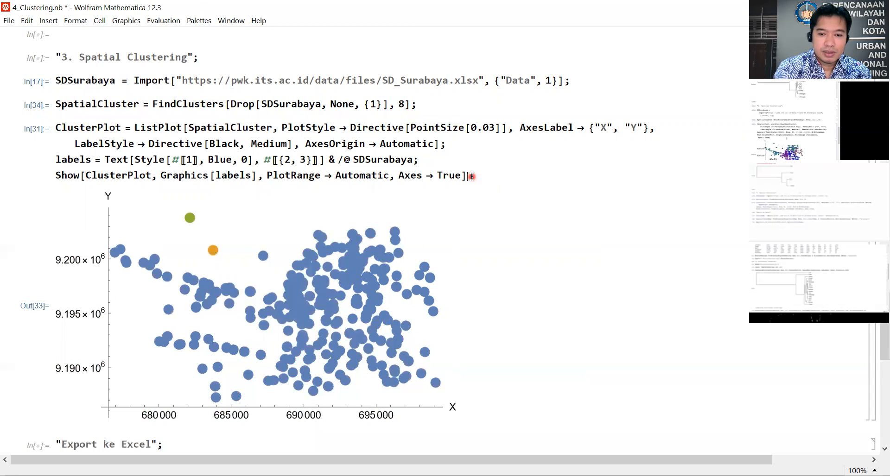
{"action": "key", "text": "shift+Return"}
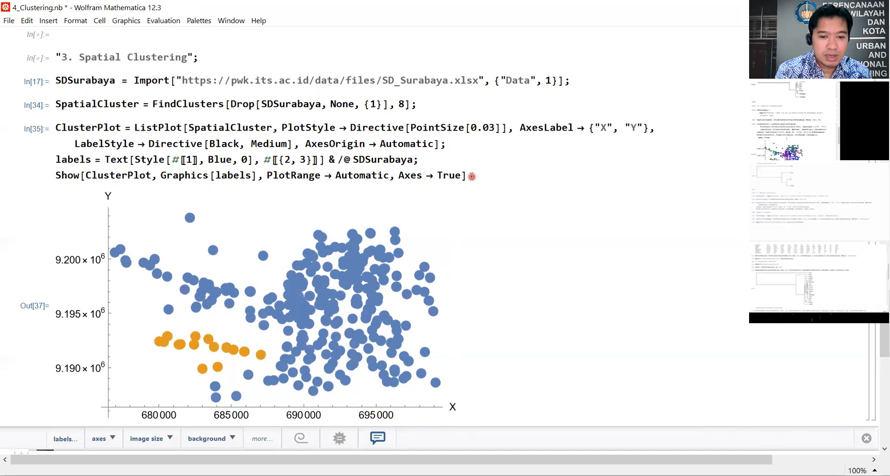
Step: Set the number of clusters to 6 in the SpatialCluster expression, evaluate it, and redraw the cluster plot
{"action": "double_click", "coordinate": [401, 103]}
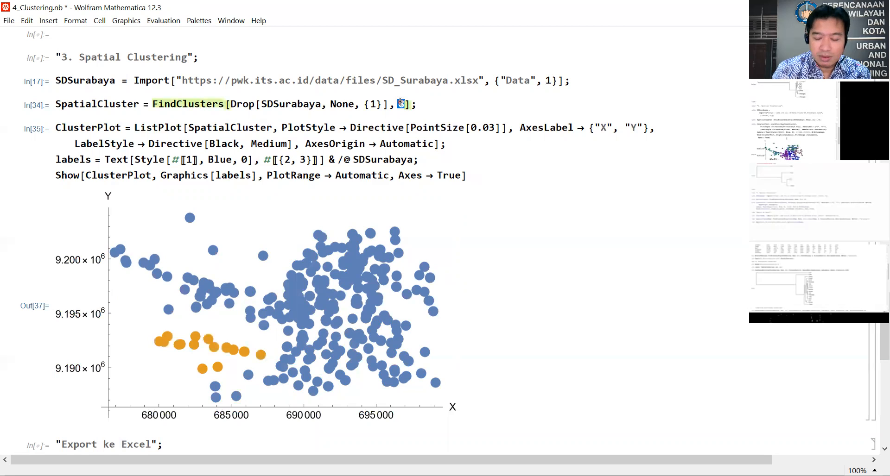
{"action": "type", "text": "6"}
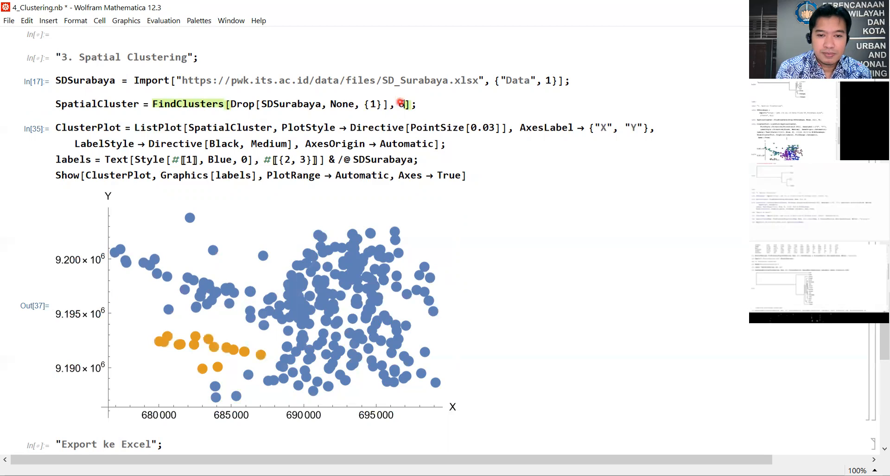
{"action": "key", "text": "shift+Return"}
{"action": "left_click", "coordinate": [509, 175]}
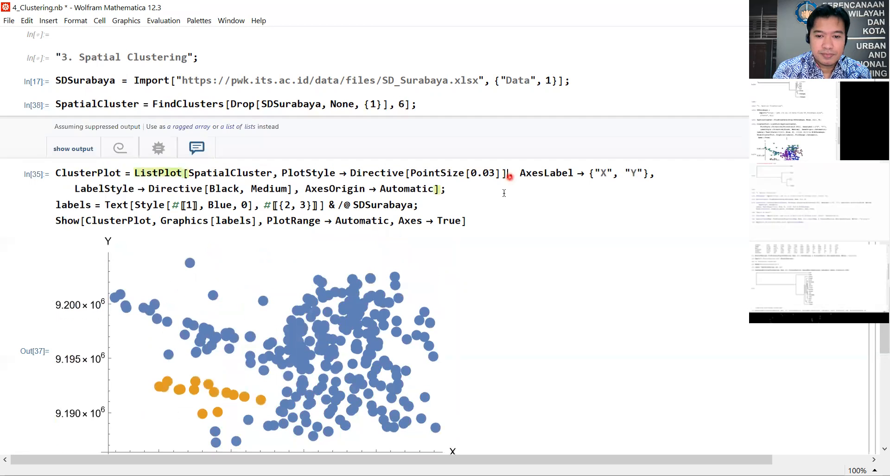
{"action": "left_click", "coordinate": [482, 181]}
{"action": "key", "text": "shift+Return"}
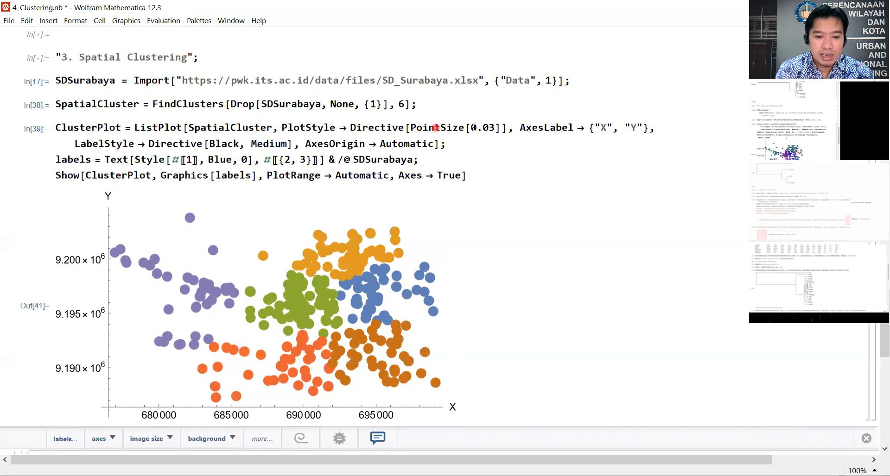
Step: Set the PointSize in the ClusterPlot expression to 0.01 and re-evaluate the cell to redraw the scatter plot
{"action": "left_click", "coordinate": [493, 128]}
{"action": "left_click_drag", "start_coordinate": [494, 128], "coordinate": [490, 128]}
{"action": "type", "text": "1"}
{"action": "key", "text": "shift+Return"}
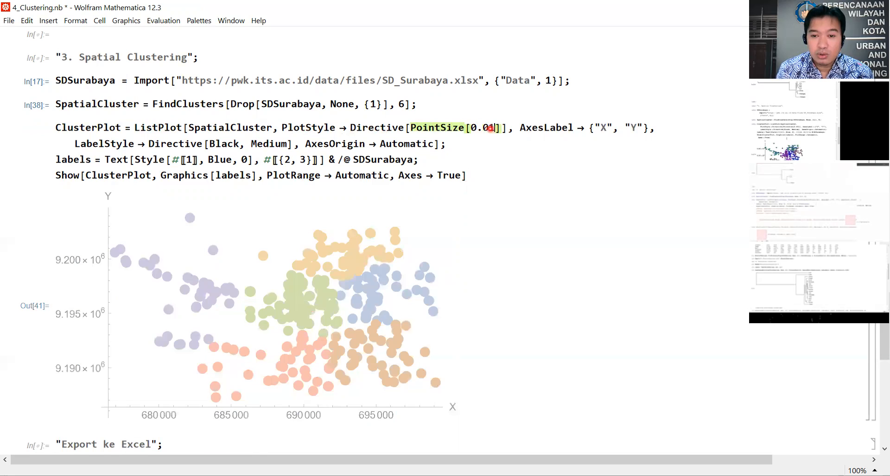
{"action": "left_click", "coordinate": [480, 179]}
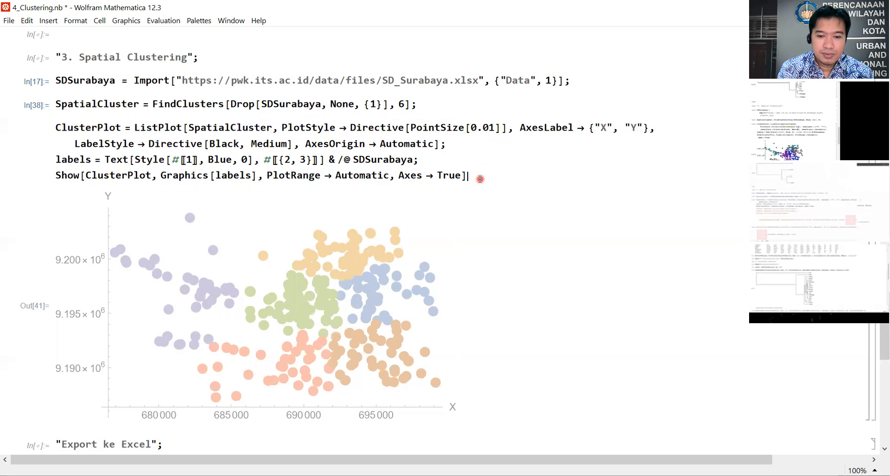
{"action": "key", "text": "shift+Return"}
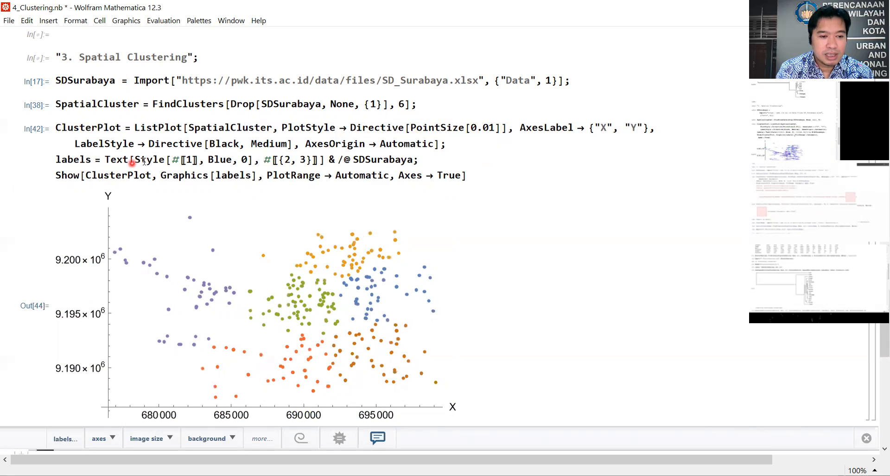
Step: Set the school label text size in the labels expression to 1 and redraw the cluster plot
{"action": "double_click", "coordinate": [241, 160]}
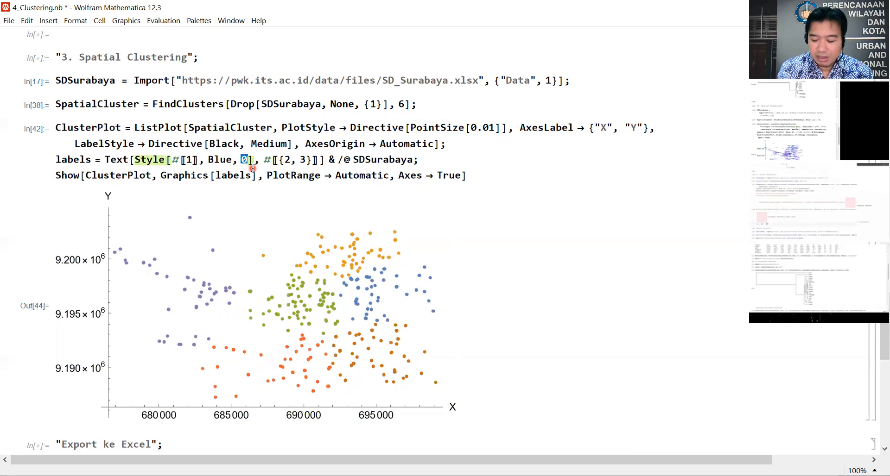
{"action": "type", "text": "1"}
{"action": "left_click", "coordinate": [524, 173]}
{"action": "key", "text": "shift+Return"}
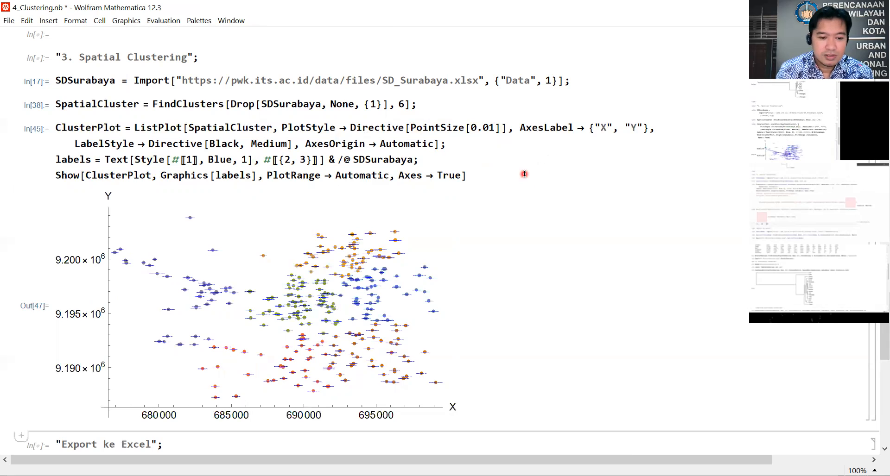
Step: Set the school label text size in the labels expression to 5 and redraw the cluster plot
{"action": "double_click", "coordinate": [243, 160]}
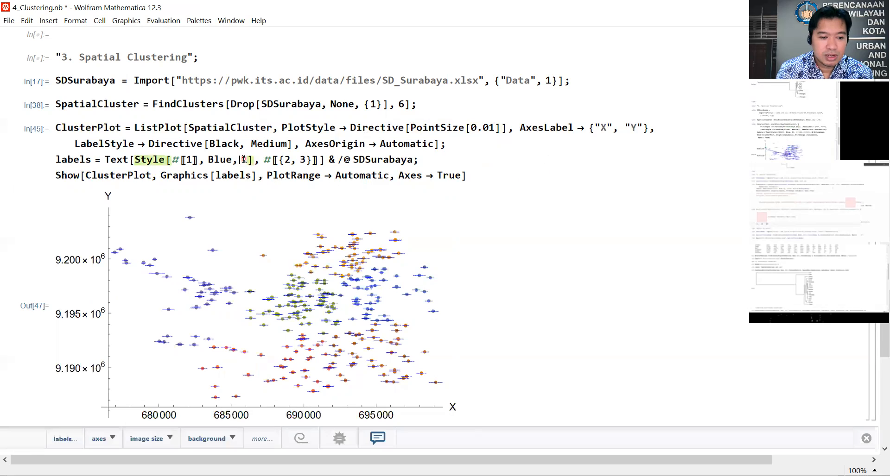
{"action": "double_click", "coordinate": [246, 159]}
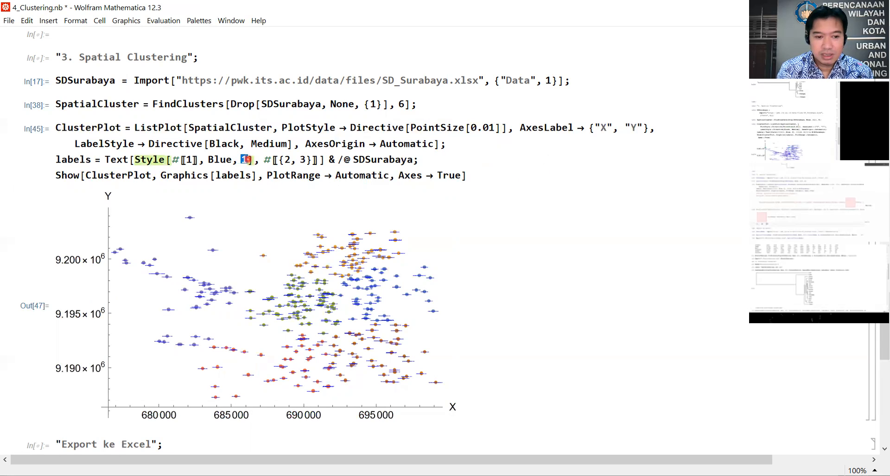
{"action": "type", "text": "5"}
{"action": "left_click", "coordinate": [481, 176]}
{"action": "key", "text": "shift+Return"}
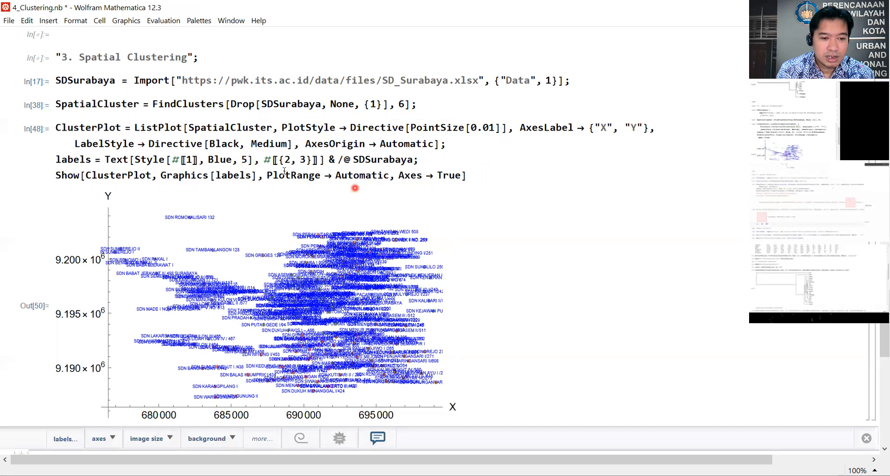
Step: Set the school label text size in the labels expression to 2 and redraw the cluster plot
{"action": "double_click", "coordinate": [244, 160]}
{"action": "type", "text": "2"}
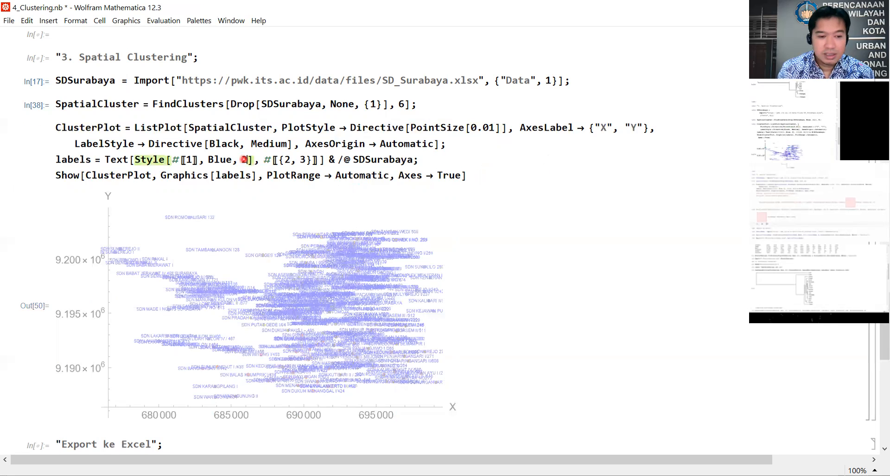
{"action": "left_click", "coordinate": [479, 174]}
{"action": "key", "text": "shift+Return"}
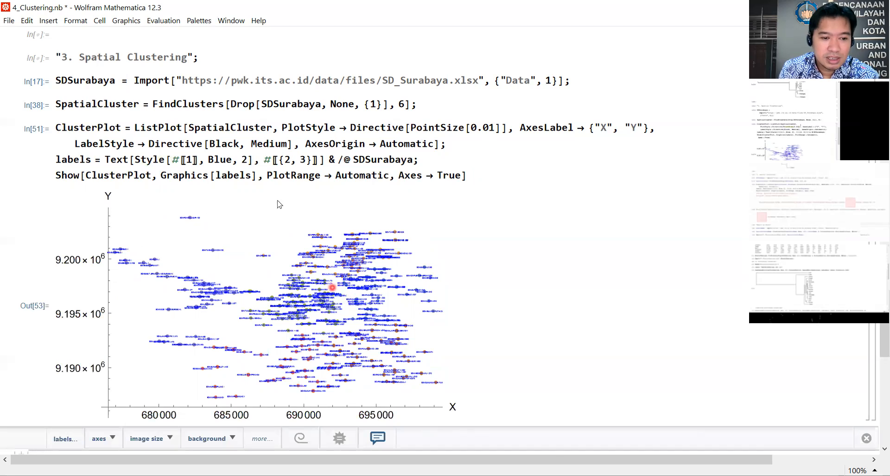
Step: Set the school label text size back to 0 in the labels expression and redraw the cluster plot
{"action": "double_click", "coordinate": [246, 160]}
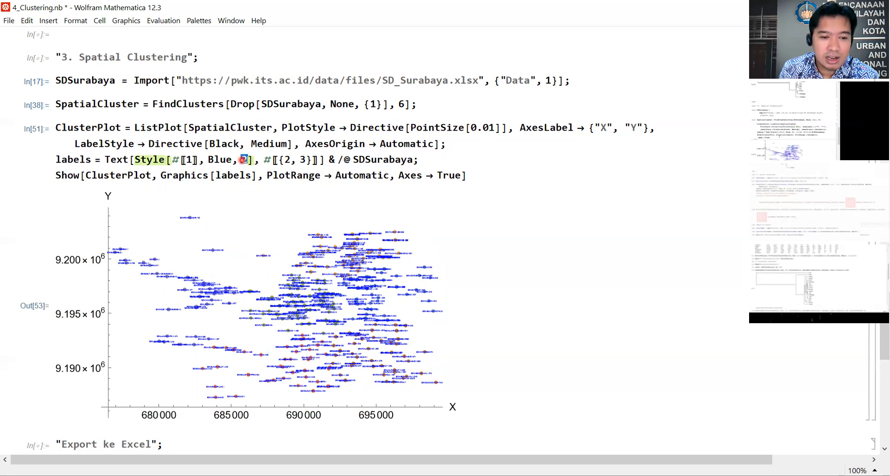
{"action": "type", "text": "0"}
{"action": "left_click", "coordinate": [515, 173]}
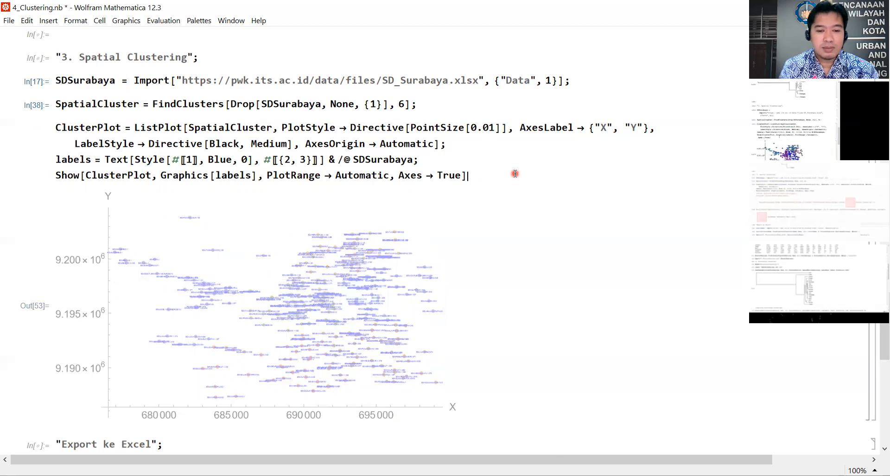
{"action": "key", "text": "shift+Return"}
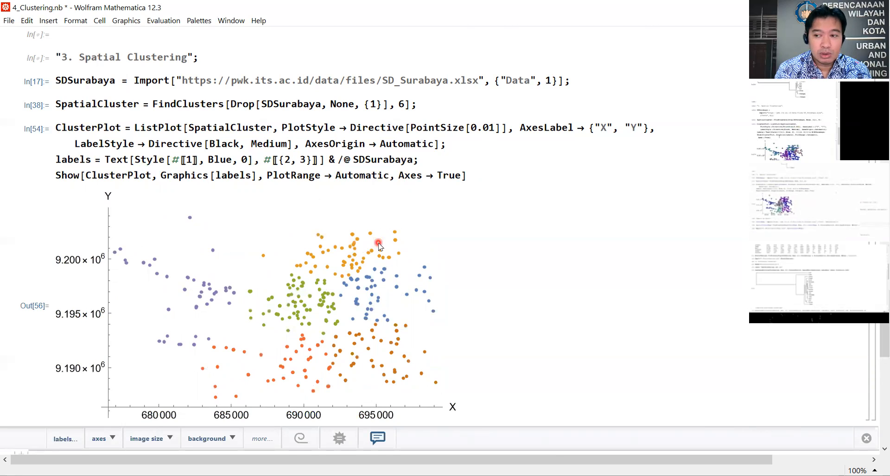
Step: Under "Export ke Excel", evaluate the SchoolName import of SD_Surabaya.xlsx and the SpatialClusterName FindClusters expression with 4 clusters
{"action": "scroll", "coordinate": [379, 243], "scroll_direction": "down", "scroll_amount": 3}
{"action": "scroll", "coordinate": [315, 288], "scroll_direction": "down", "scroll_amount": 4}
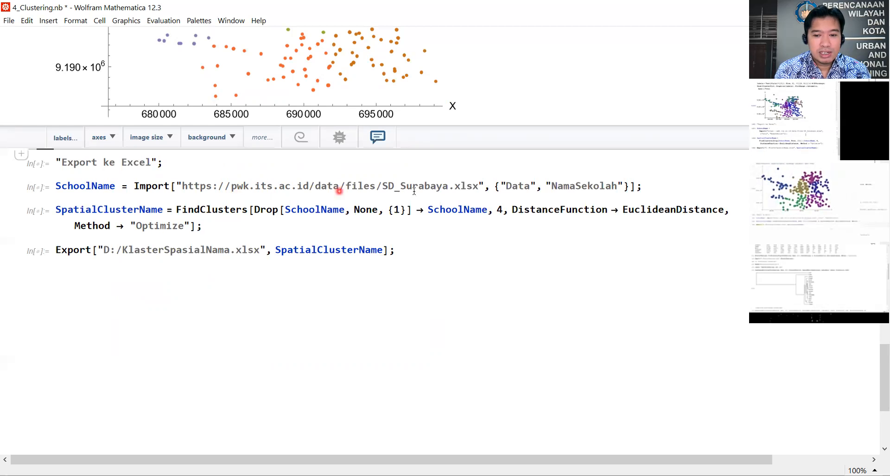
{"action": "left_click", "coordinate": [652, 185]}
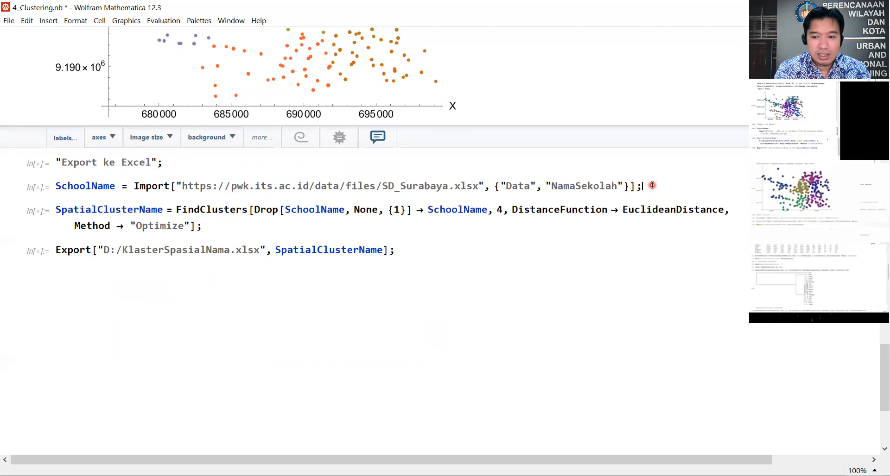
{"action": "key", "text": "shift+Return"}
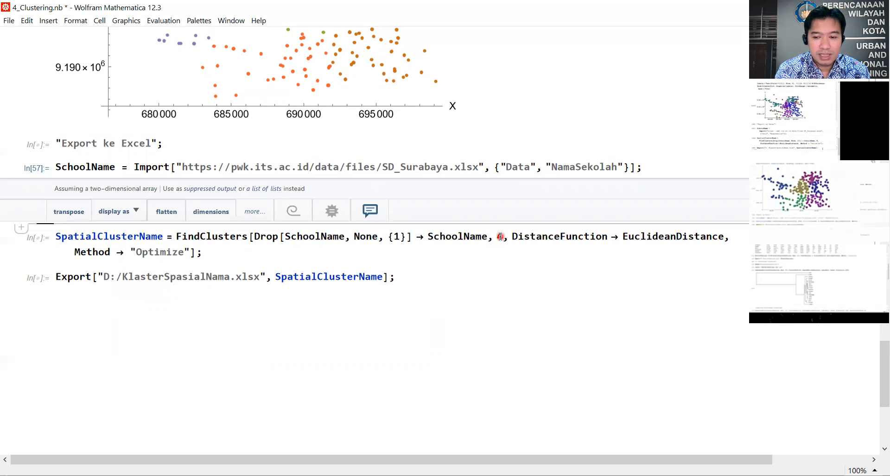
{"action": "left_click", "coordinate": [250, 255]}
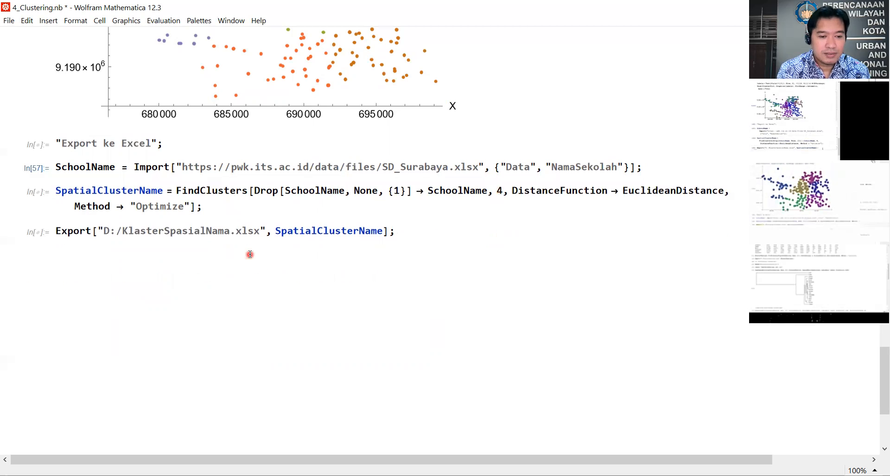
{"action": "key", "text": "shift+Return"}
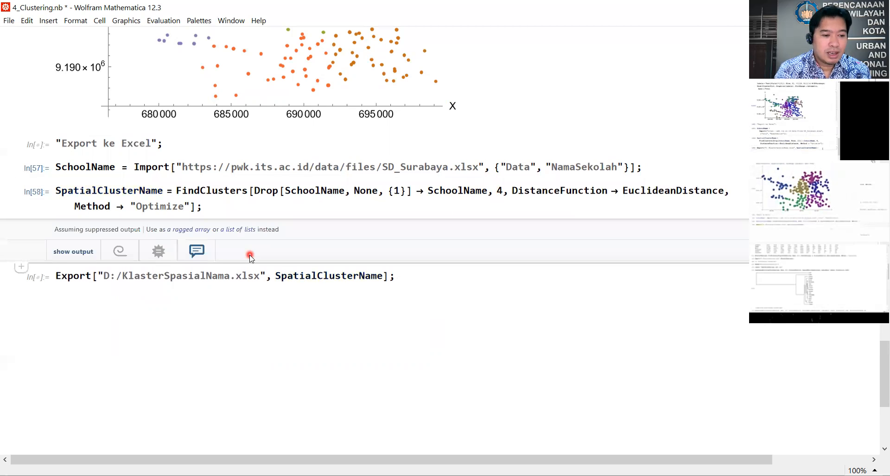
Step: Change the file name in the Export expression to D:/KlasterSpasialSD.xlsx and evaluate it to export SpatialClusterName
{"action": "left_click", "coordinate": [408, 276]}
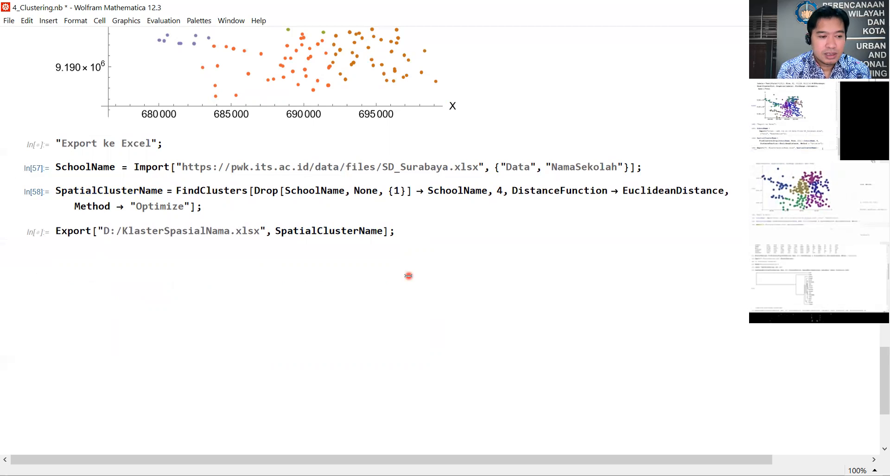
{"action": "left_click", "coordinate": [164, 232]}
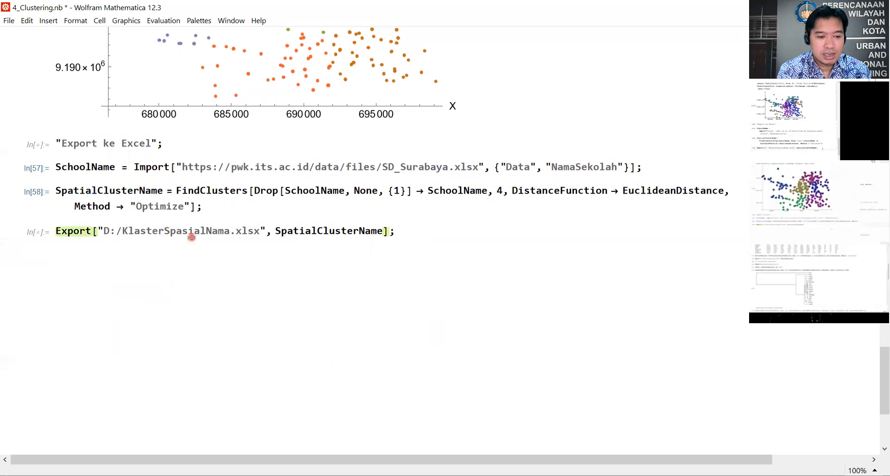
{"action": "key", "text": "Right"}
{"action": "key", "text": "Right"}
{"action": "key", "text": "Right"}
{"action": "key", "text": "Right"}
{"action": "key", "text": "Right"}
{"action": "key", "text": "Right"}
{"action": "key", "text": "Right"}
{"action": "key", "text": "shift+Right"}
{"action": "key", "text": "shift+Right"}
{"action": "key", "text": "shift+Right"}
{"action": "key", "text": "shift+Right"}
{"action": "type", "text": "SD"}
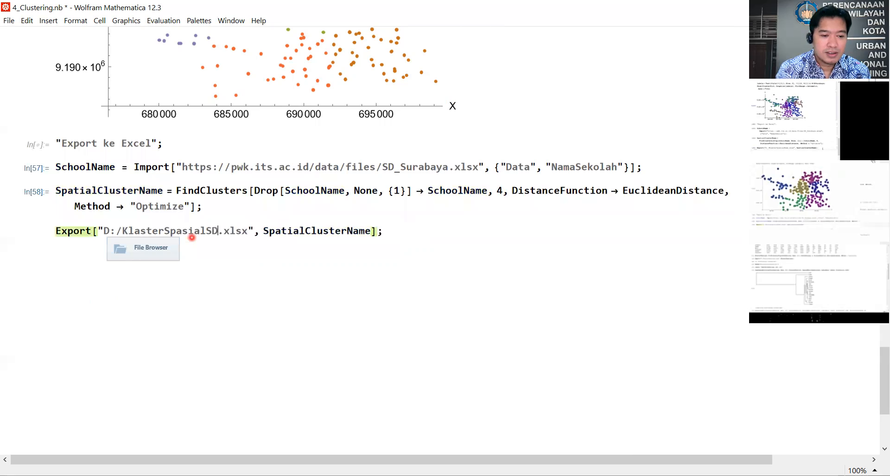
{"action": "left_click", "coordinate": [435, 231]}
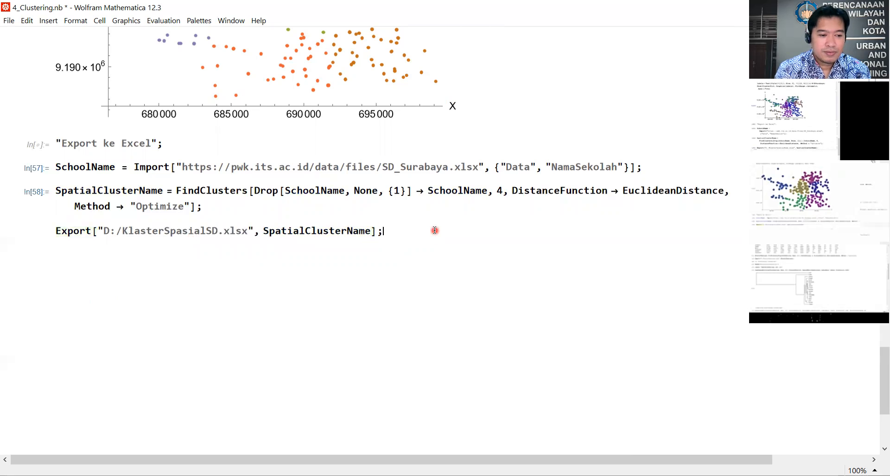
{"action": "key", "text": "shift+Return"}
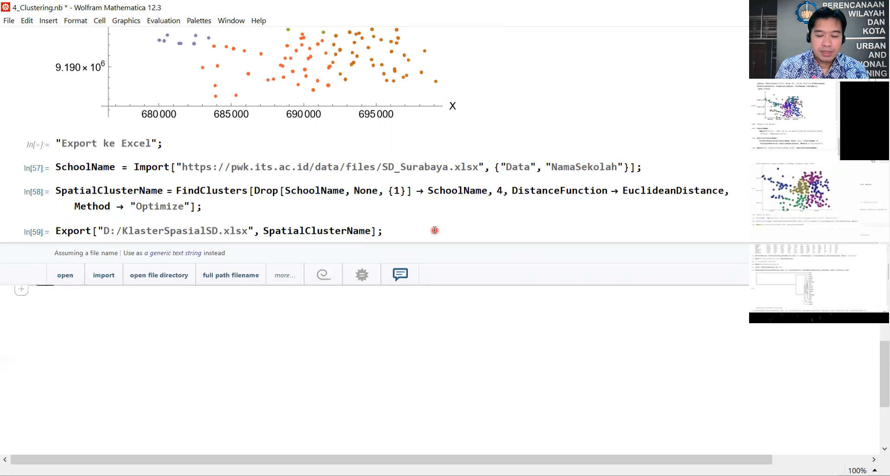
{"action": "scroll", "coordinate": [435, 231], "scroll_direction": "up", "scroll_amount": 5}
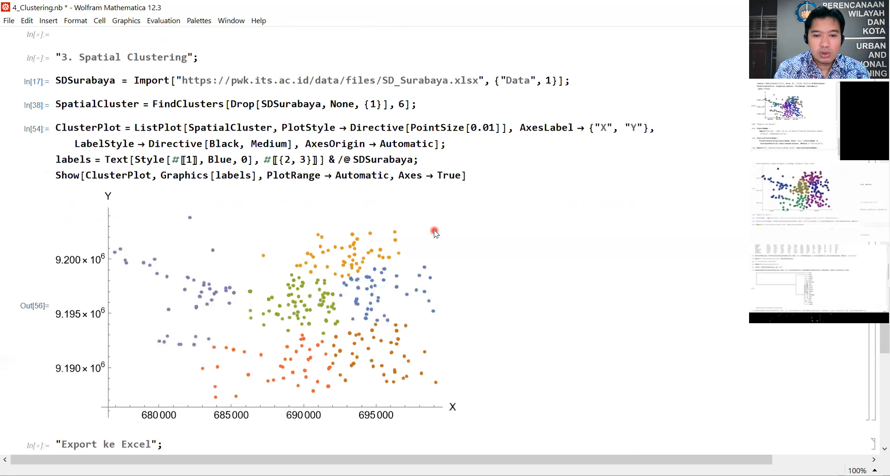
{"action": "scroll", "coordinate": [424, 231], "scroll_direction": "up", "scroll_amount": 2}
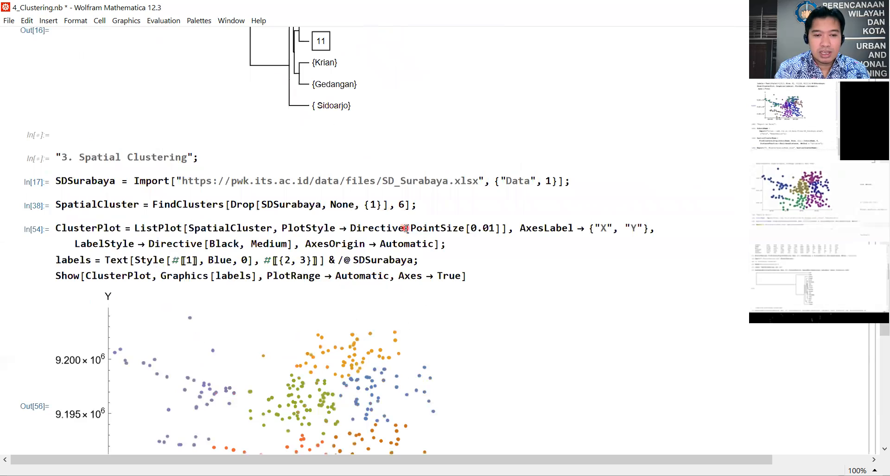
{"action": "scroll", "coordinate": [413, 228], "scroll_direction": "up", "scroll_amount": 8}
{"action": "scroll", "coordinate": [408, 221], "scroll_direction": "up", "scroll_amount": 15}
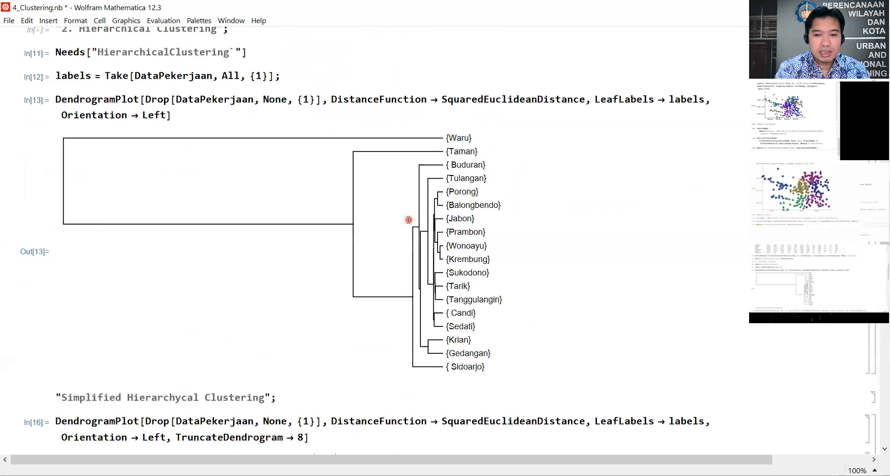
{"action": "scroll", "coordinate": [410, 222], "scroll_direction": "up", "scroll_amount": 5}
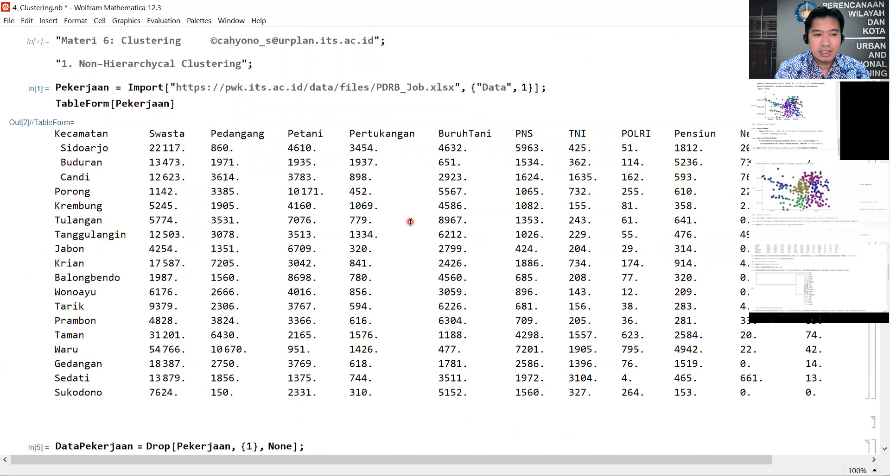